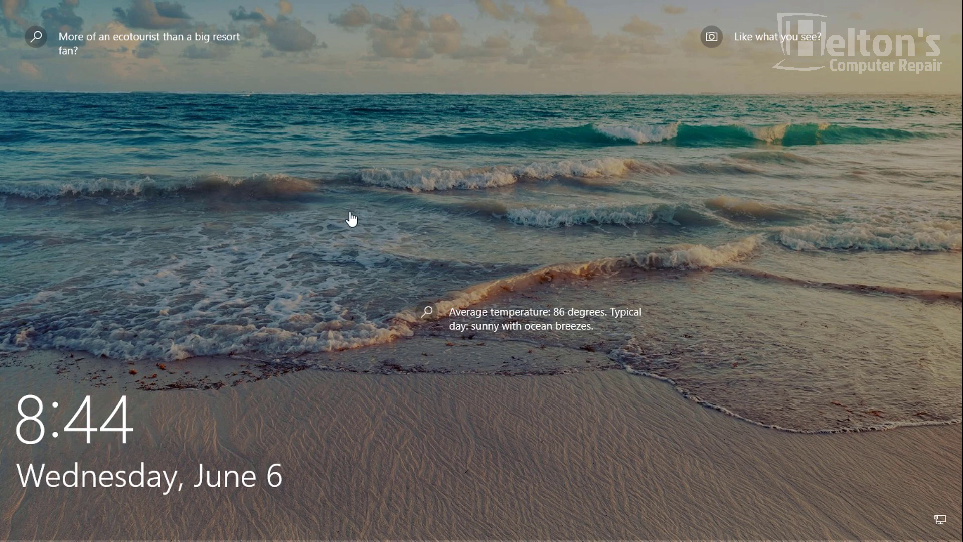
- Dismiss the lock screen so the password prompt for User appears
{"action": "left_click", "coordinate": [345, 252]}
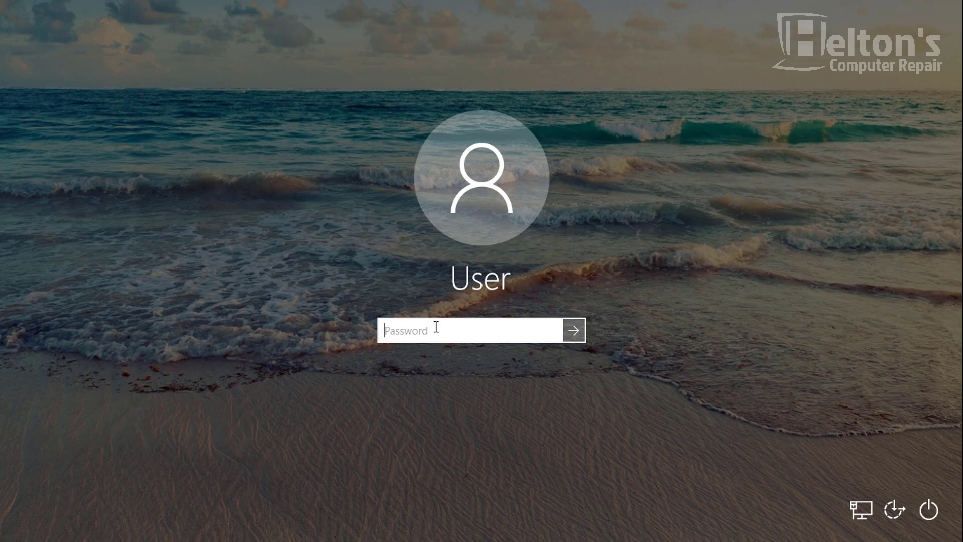
- Enter the User account's password and submit it to reach the desktop
{"action": "type", "text": "•••••••••••"}
{"action": "key", "text": "Return"}
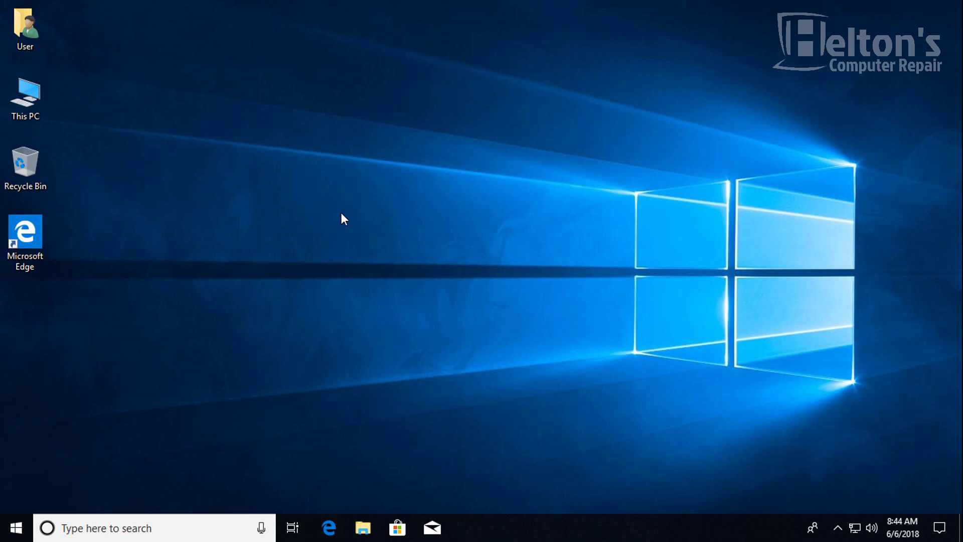
- Search Start for netplwiz, fix the typos, and run it to open User Accounts
{"action": "left_click", "coordinate": [17, 528]}
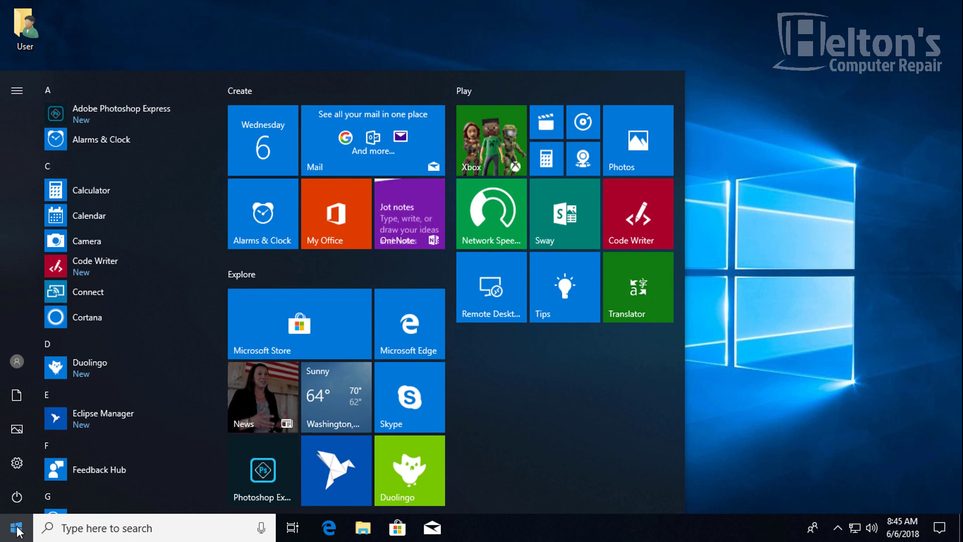
{"action": "left_click", "coordinate": [103, 528]}
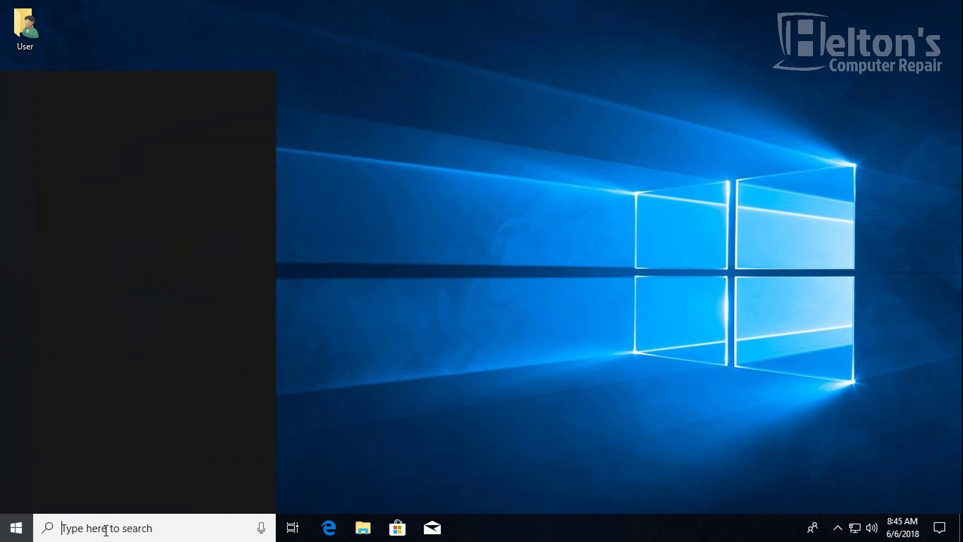
{"action": "left_click", "coordinate": [494, 489]}
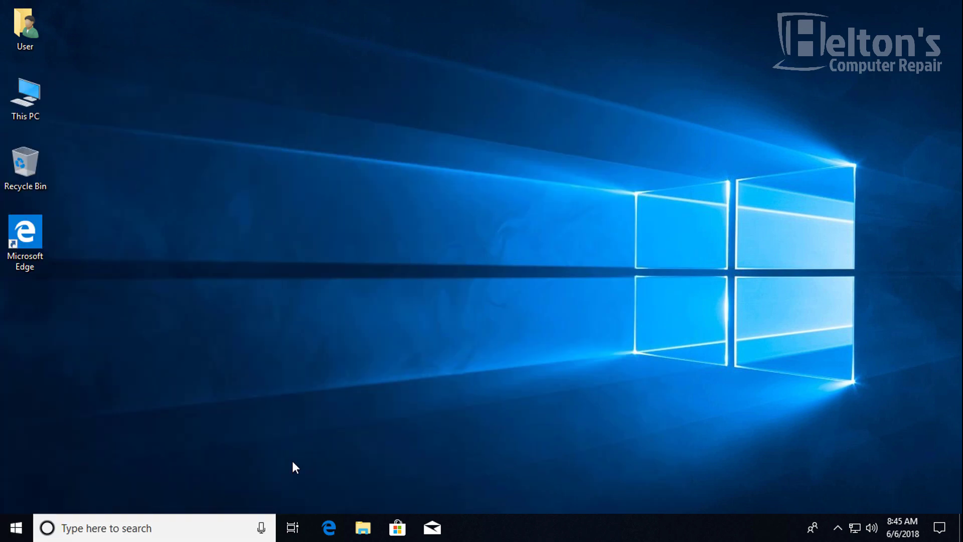
{"action": "left_click", "coordinate": [66, 527]}
{"action": "type", "text": "reged"}
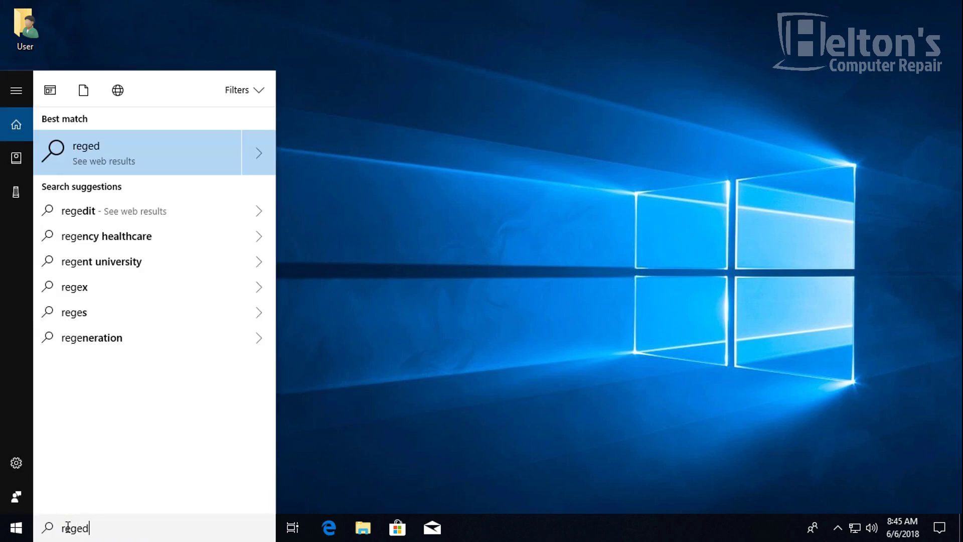
{"action": "key", "text": "BackSpace"}
{"action": "key", "text": "BackSpace"}
{"action": "key", "text": "BackSpace"}
{"action": "key", "text": "BackSpace"}
{"action": "key", "text": "BackSpace"}
{"action": "type", "text": "n"}
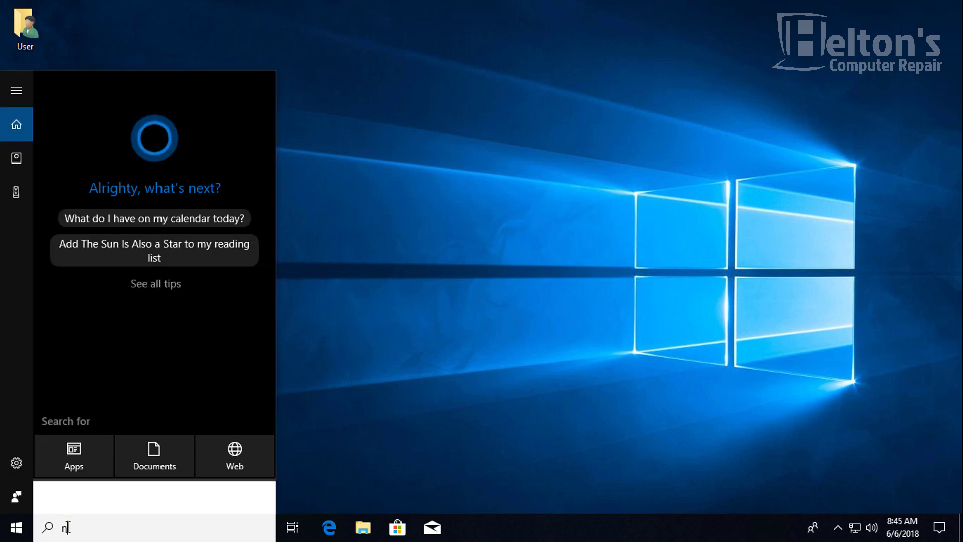
{"action": "type", "text": "etwplzi"}
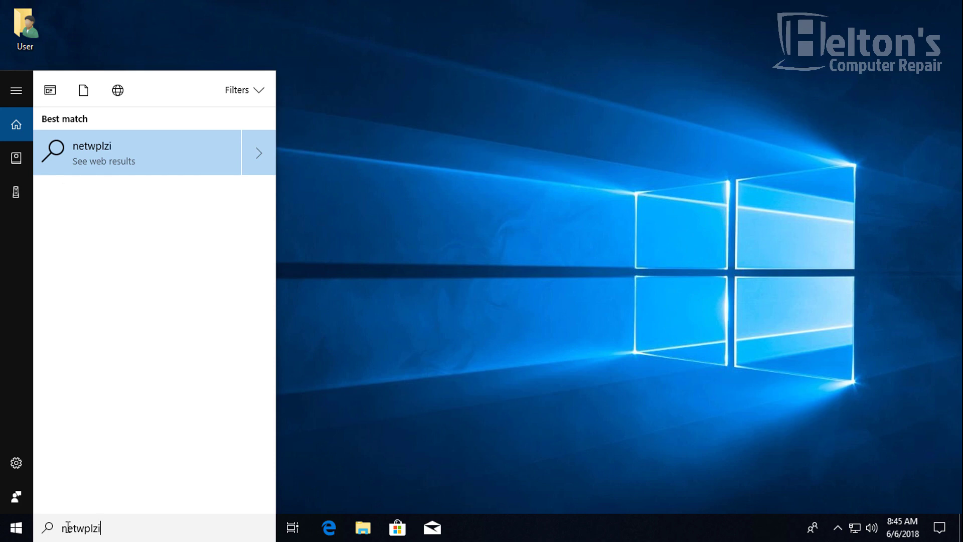
{"action": "key", "text": "BackSpace"}
{"action": "key", "text": "BackSpace"}
{"action": "key", "text": "BackSpace"}
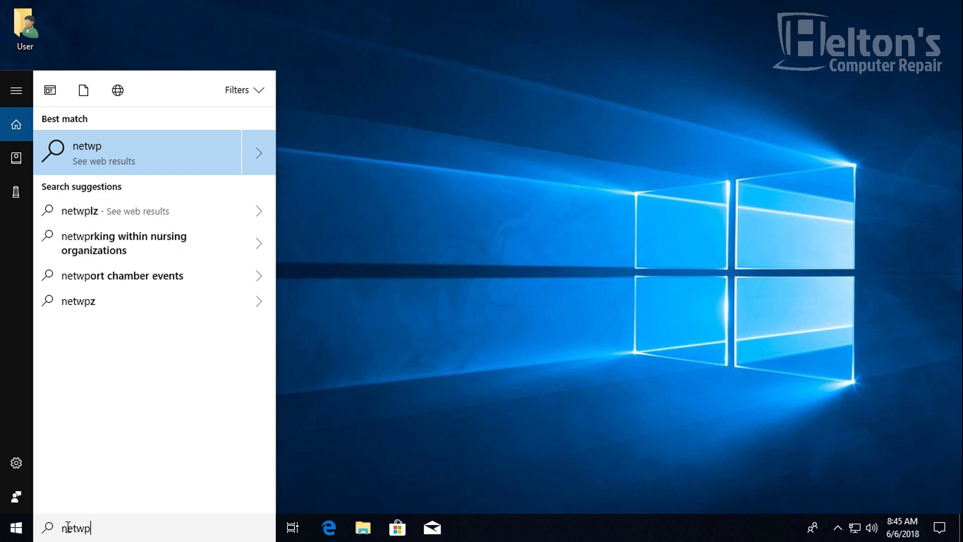
{"action": "type", "text": "lwiz"}
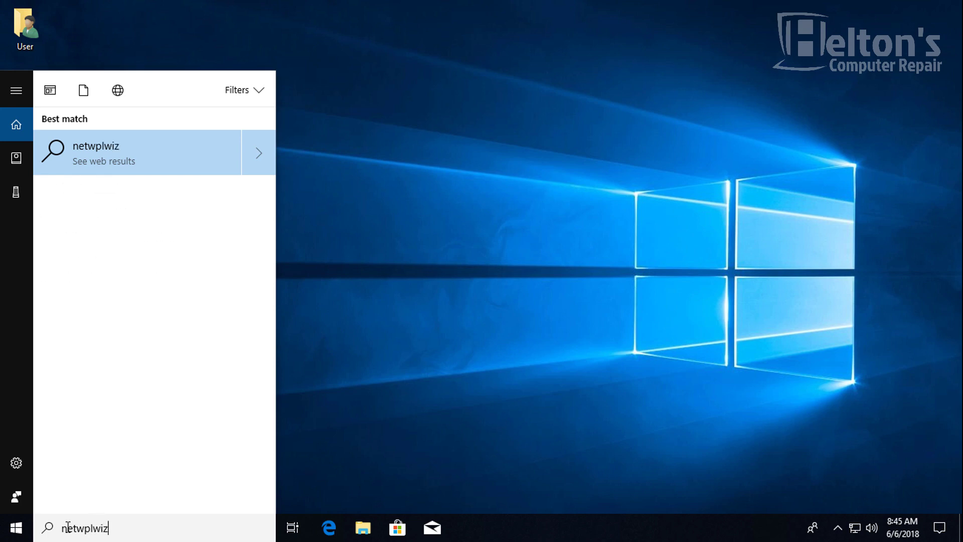
{"action": "key", "text": "Left"}
{"action": "key", "text": "Left"}
{"action": "key", "text": "Left"}
{"action": "key", "text": "Left"}
{"action": "key", "text": "Left"}
{"action": "key", "text": "BackSpace"}
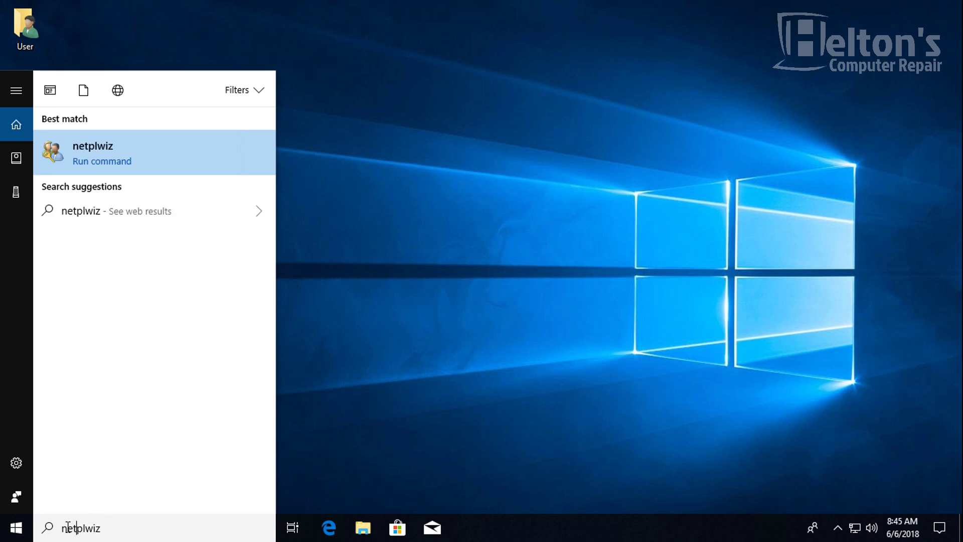
{"action": "left_click", "coordinate": [107, 158]}
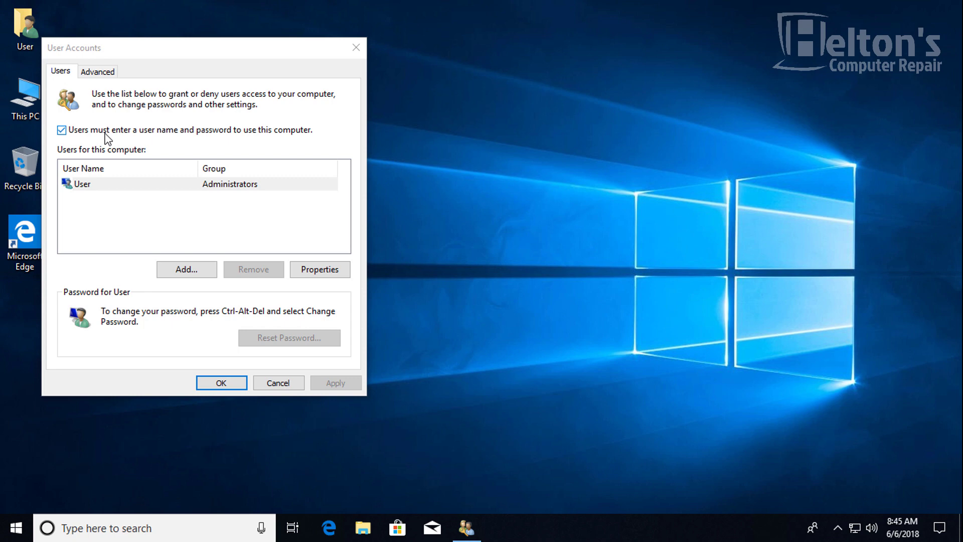
- Uncheck 'Users must enter a user name and password', confirm User's password twice, and save
{"action": "left_click", "coordinate": [71, 131]}
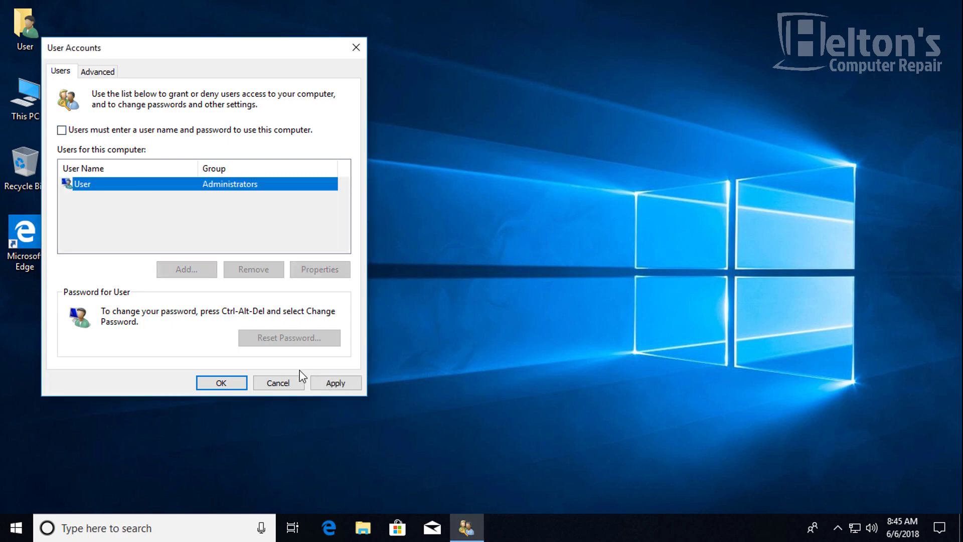
{"action": "left_click", "coordinate": [336, 386]}
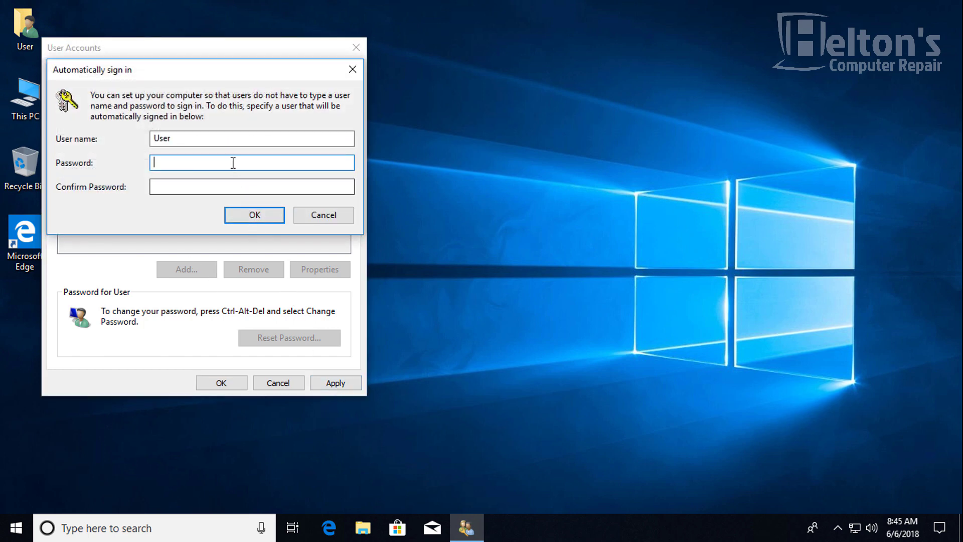
{"action": "type", "text": "•••••••"}
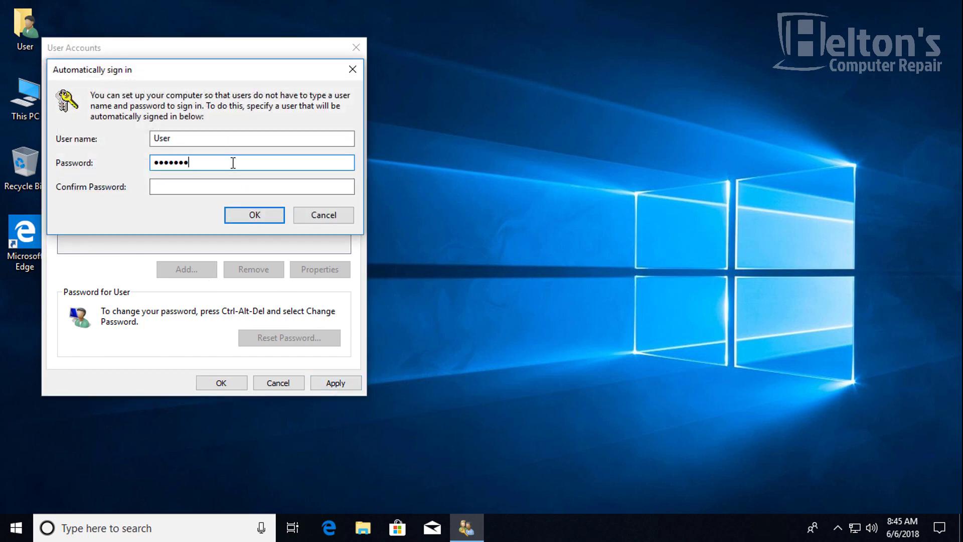
{"action": "type", "text": "•••••"}
{"action": "key", "text": "Tab"}
{"action": "type", "text": "•••••"}
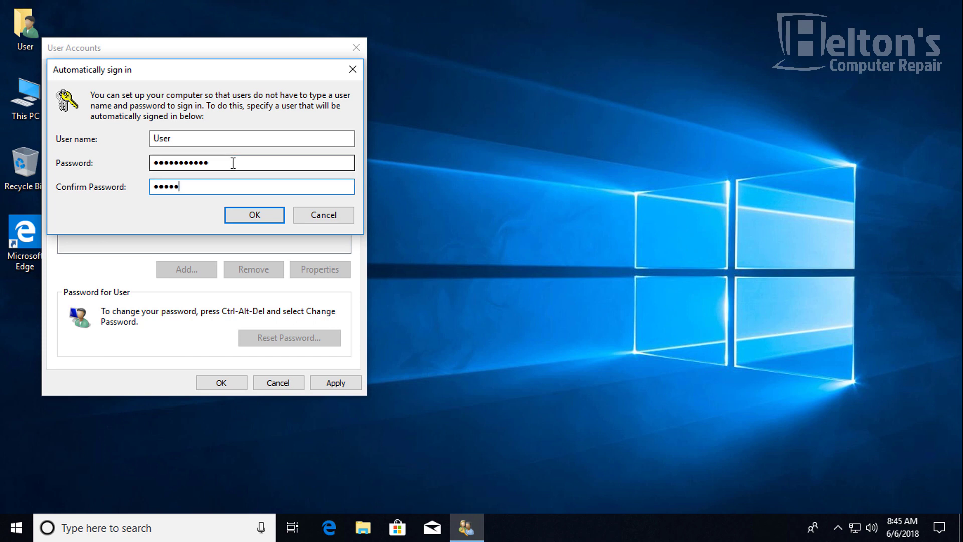
{"action": "type", "text": "•••••••"}
{"action": "left_click", "coordinate": [251, 217]}
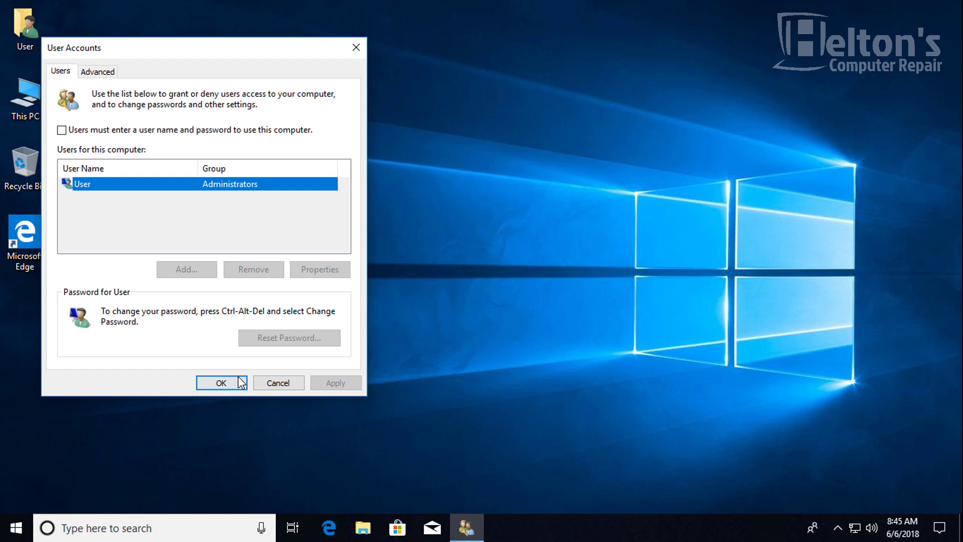
{"action": "left_click", "coordinate": [238, 383]}
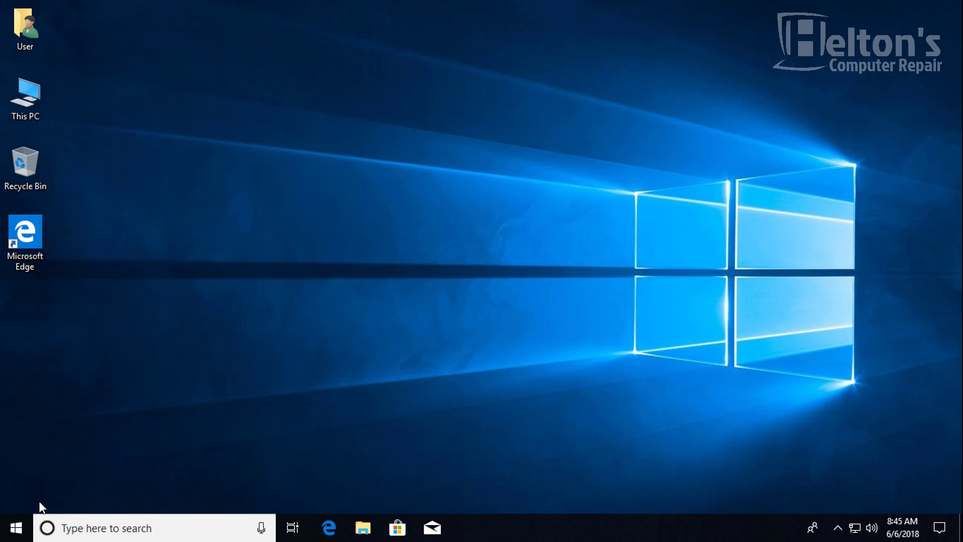
- Restart Windows from the Start menu power options
{"action": "left_click", "coordinate": [27, 529]}
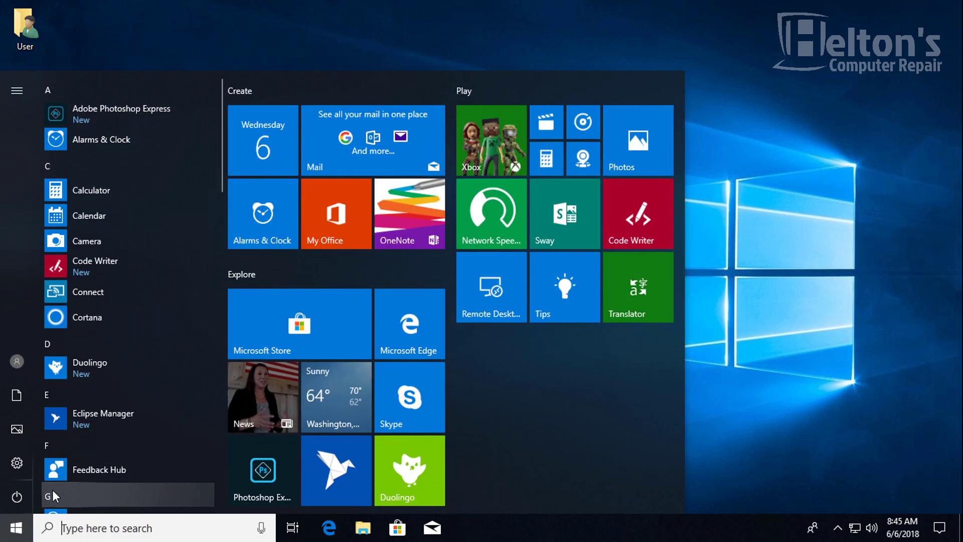
{"action": "left_click", "coordinate": [24, 496]}
{"action": "left_click", "coordinate": [39, 463]}
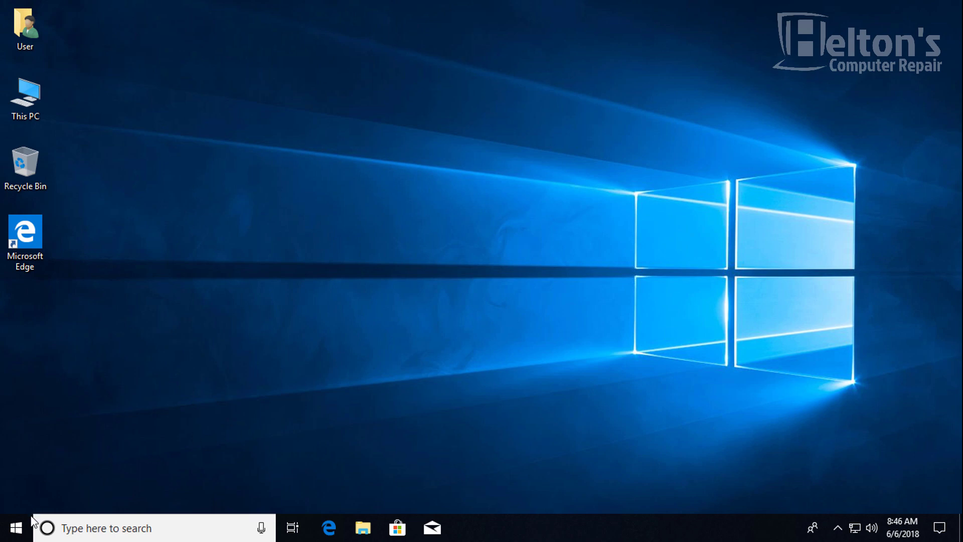
- Search Start for netplwiz, fixing the misspelling, and run it
{"action": "left_click", "coordinate": [16, 528]}
{"action": "left_click", "coordinate": [107, 528]}
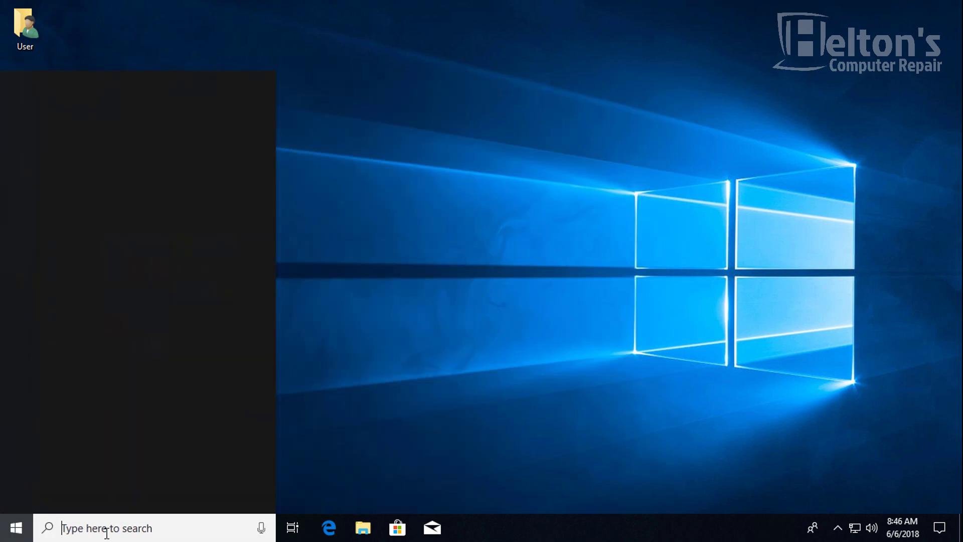
{"action": "type", "text": "re"}
{"action": "key", "text": "BackSpace"}
{"action": "key", "text": "BackSpace"}
{"action": "type", "text": "ne"}
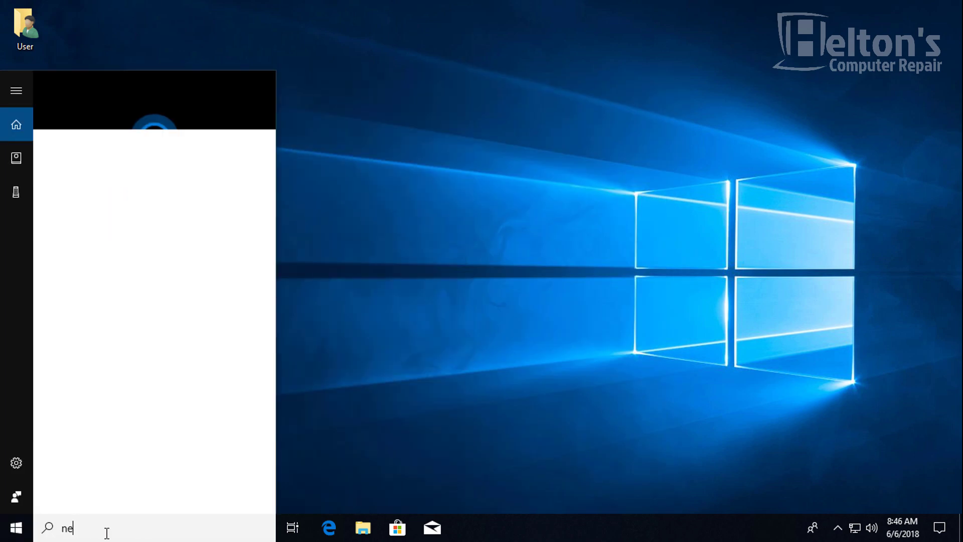
{"action": "type", "text": "twplwiz"}
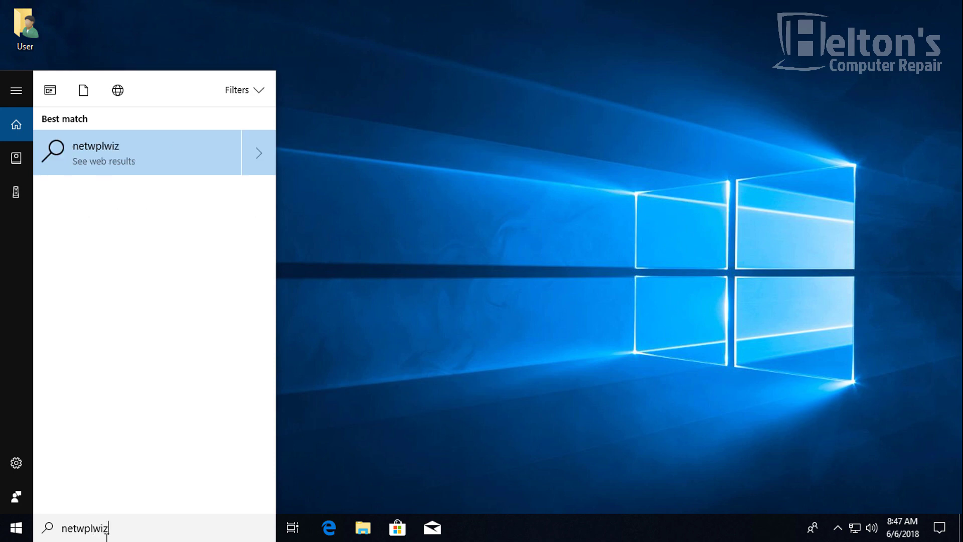
{"action": "key", "text": "Left"}
{"action": "key", "text": "Left"}
{"action": "key", "text": "Left"}
{"action": "key", "text": "Left"}
{"action": "key", "text": "Left"}
{"action": "key", "text": "BackSpace"}
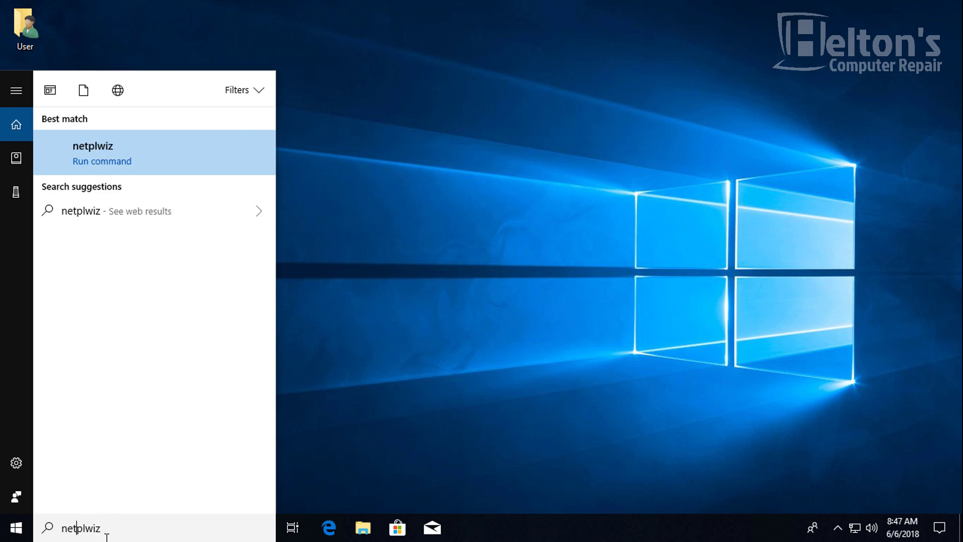
{"action": "key", "text": "Return"}
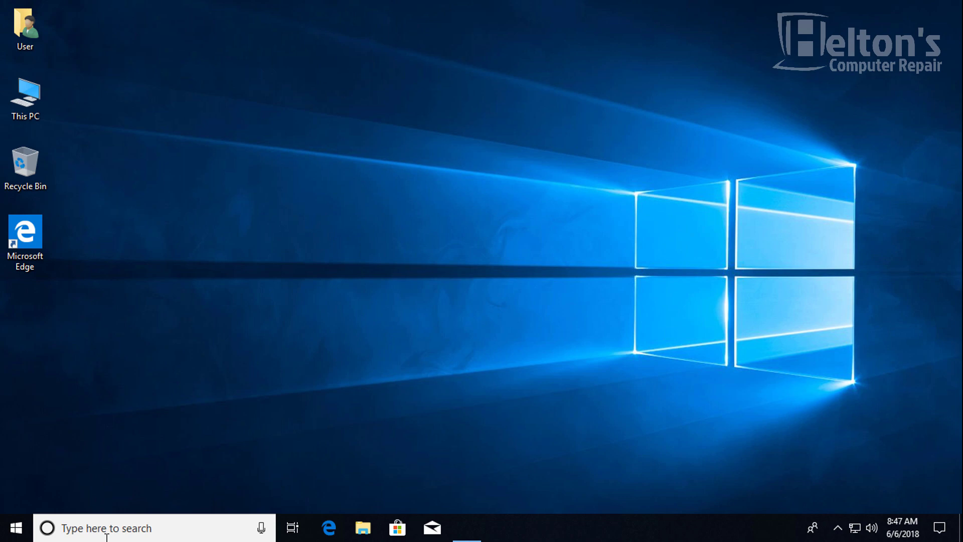
- Re-check 'Users must enter a user name and password', apply, and close with OK
{"action": "left_click", "coordinate": [106, 115]}
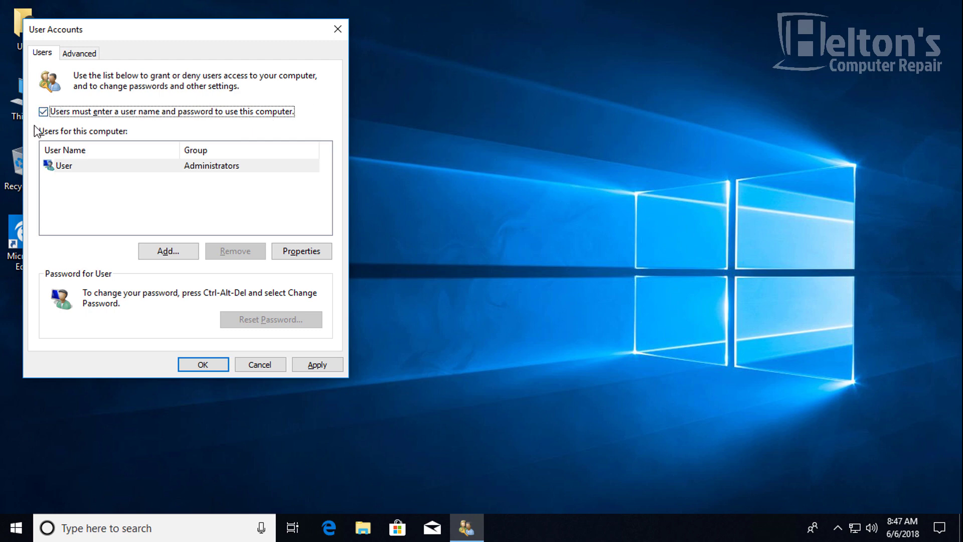
{"action": "left_click", "coordinate": [317, 365]}
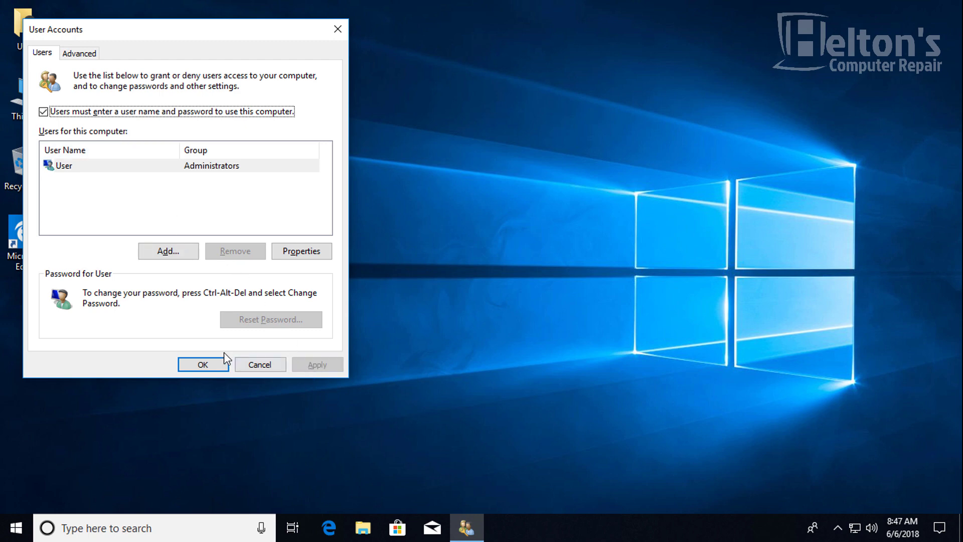
{"action": "left_click", "coordinate": [196, 365]}
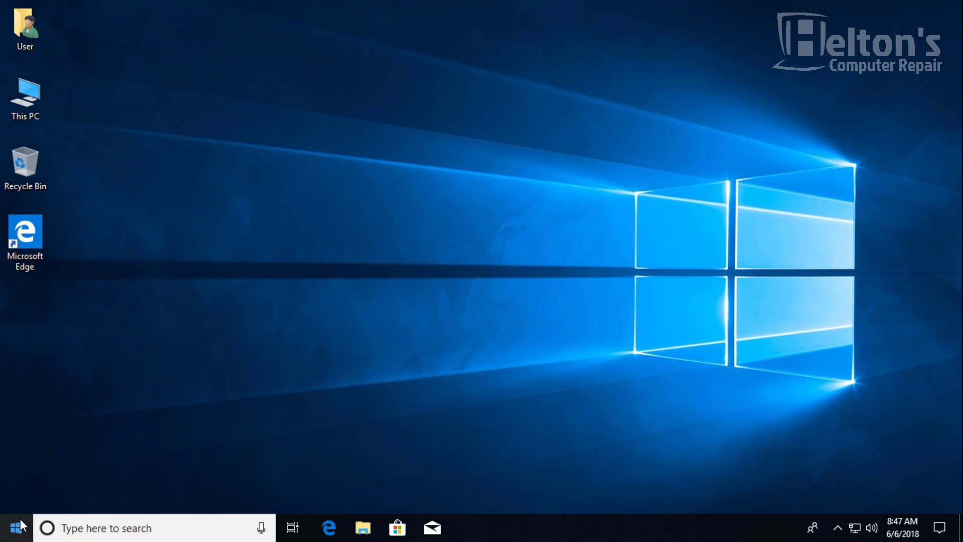
- Launch regedit from search and allow it through UAC
{"action": "left_click", "coordinate": [70, 531]}
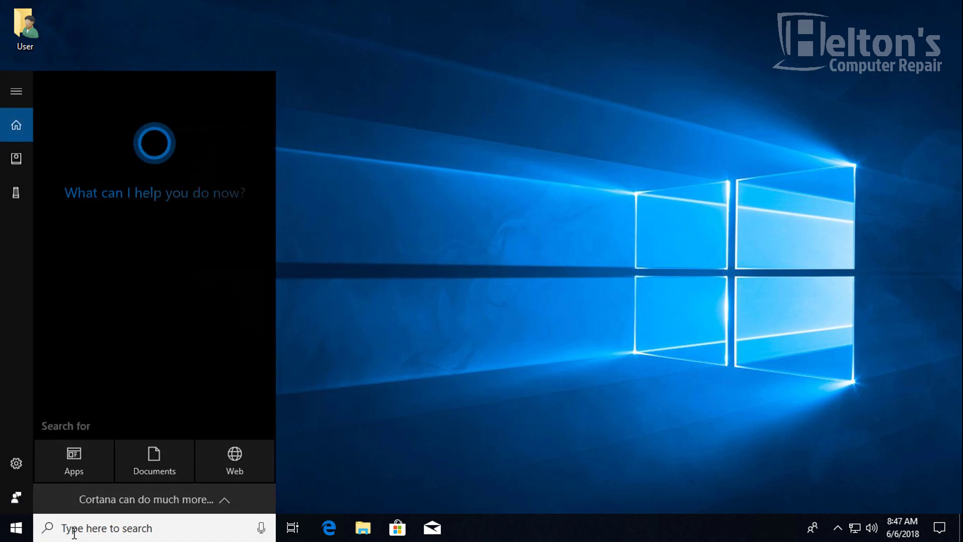
{"action": "type", "text": "regedit"}
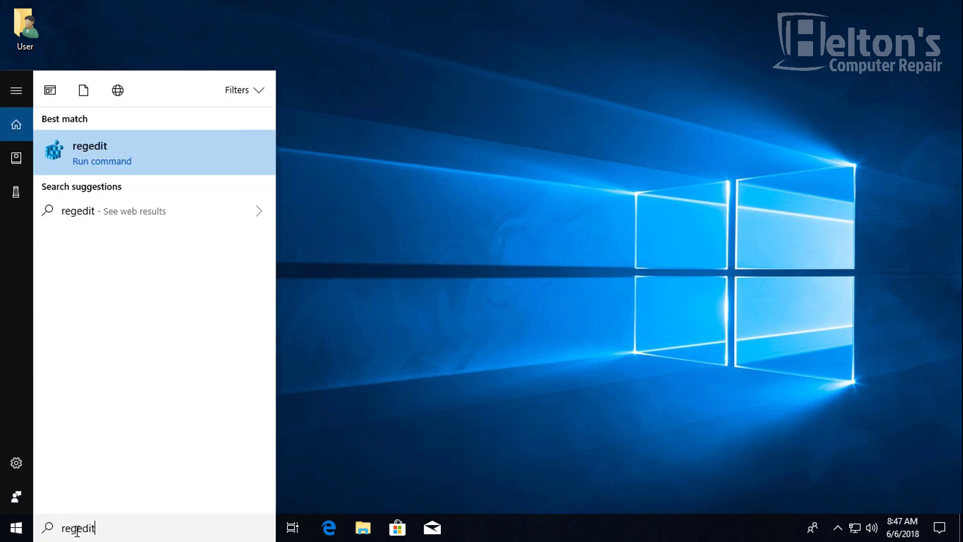
{"action": "key", "text": "Return"}
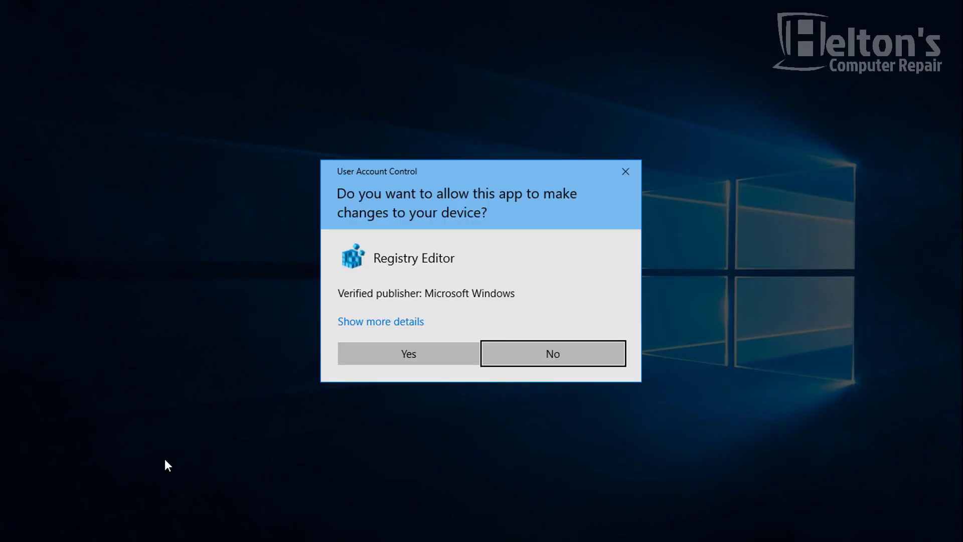
{"action": "left_click", "coordinate": [384, 360]}
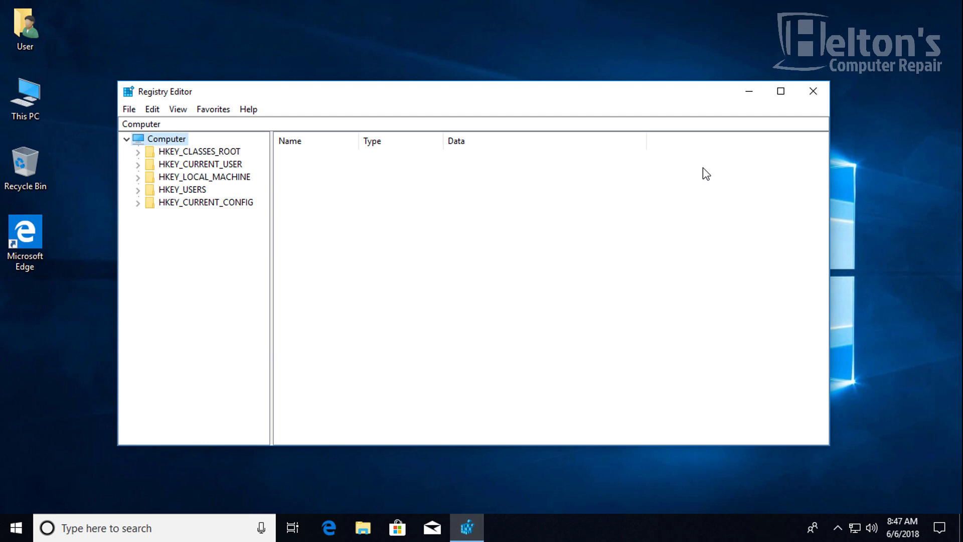
- Expand HKEY_LOCAL_MACHINE > SOFTWARE > Microsoft in the key tree
{"action": "double_click", "coordinate": [199, 179]}
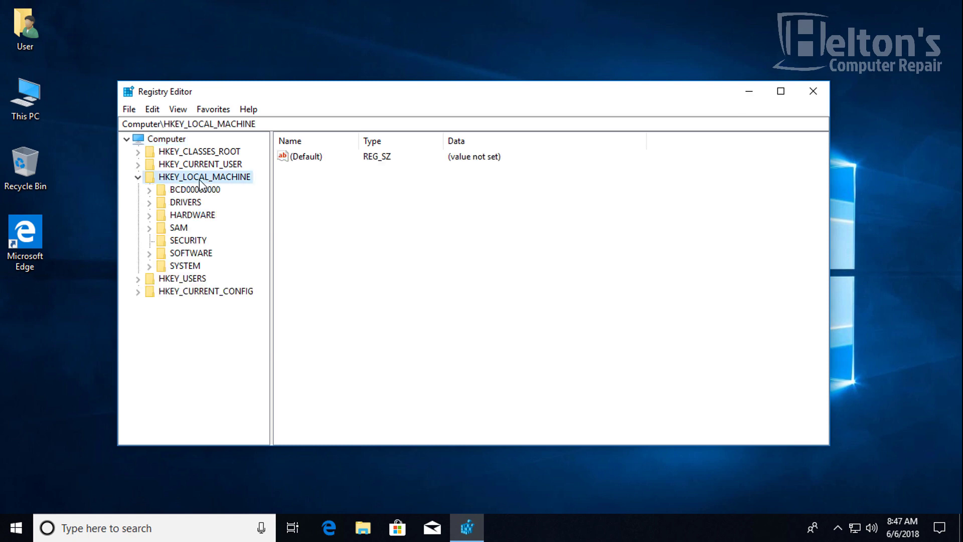
{"action": "double_click", "coordinate": [191, 253]}
{"action": "scroll", "coordinate": [196, 256], "scroll_direction": "down", "scroll_amount": 1}
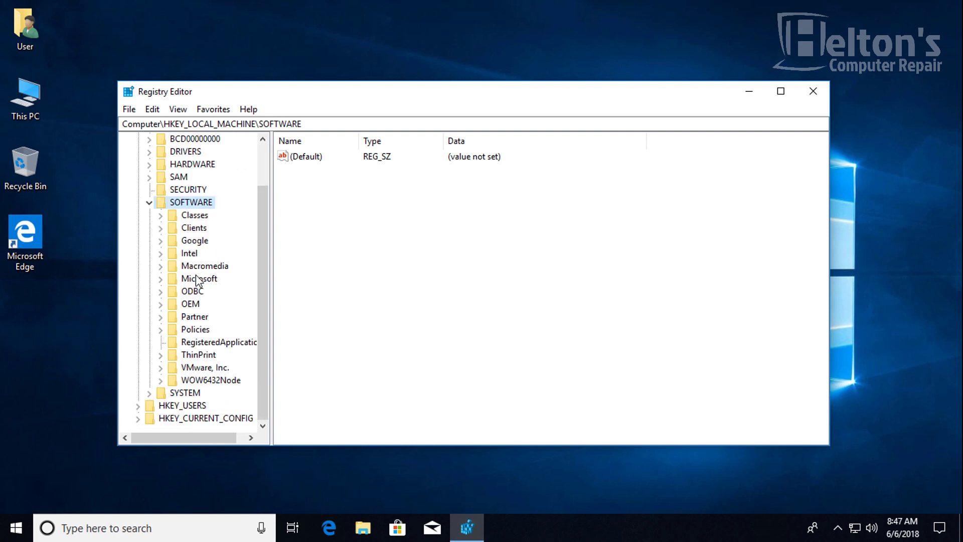
{"action": "double_click", "coordinate": [198, 279]}
{"action": "scroll", "coordinate": [198, 281], "scroll_direction": "down", "scroll_amount": 6}
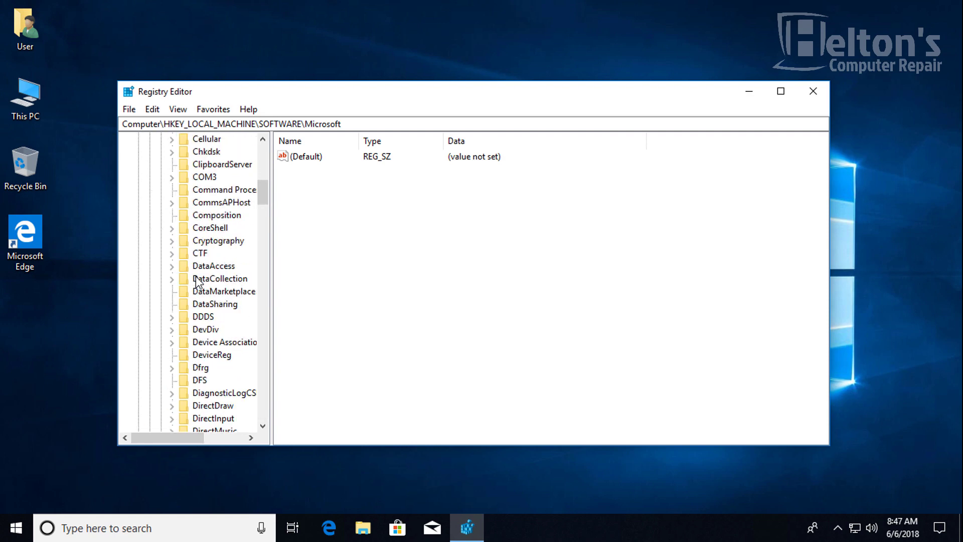
{"action": "scroll", "coordinate": [196, 281], "scroll_direction": "down", "scroll_amount": 20}
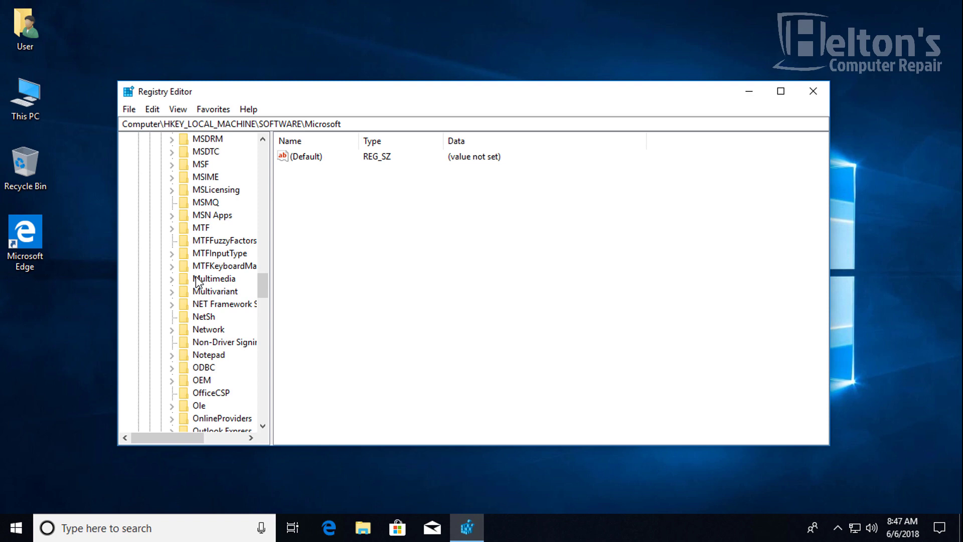
{"action": "scroll", "coordinate": [197, 281], "scroll_direction": "down", "scroll_amount": 20}
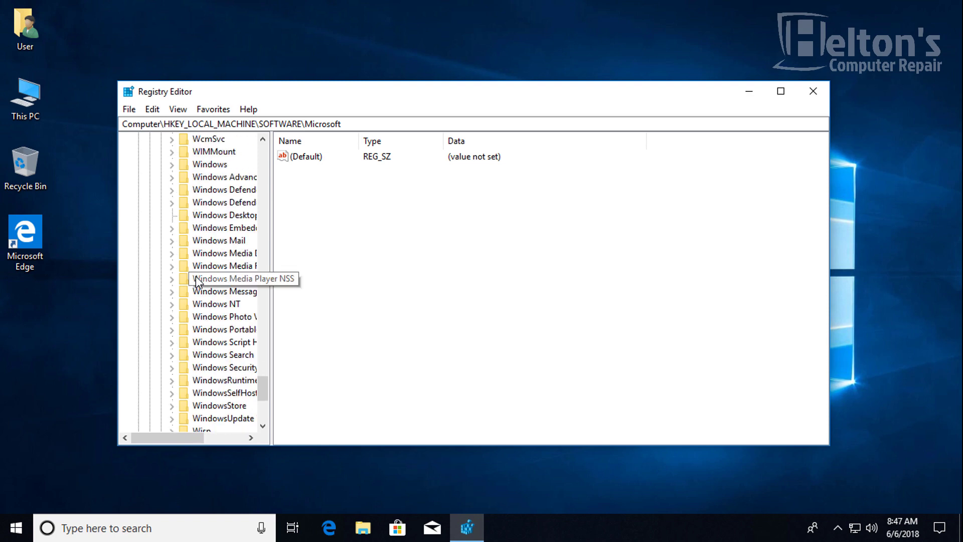
{"action": "scroll", "coordinate": [216, 246], "scroll_direction": "up", "scroll_amount": 1}
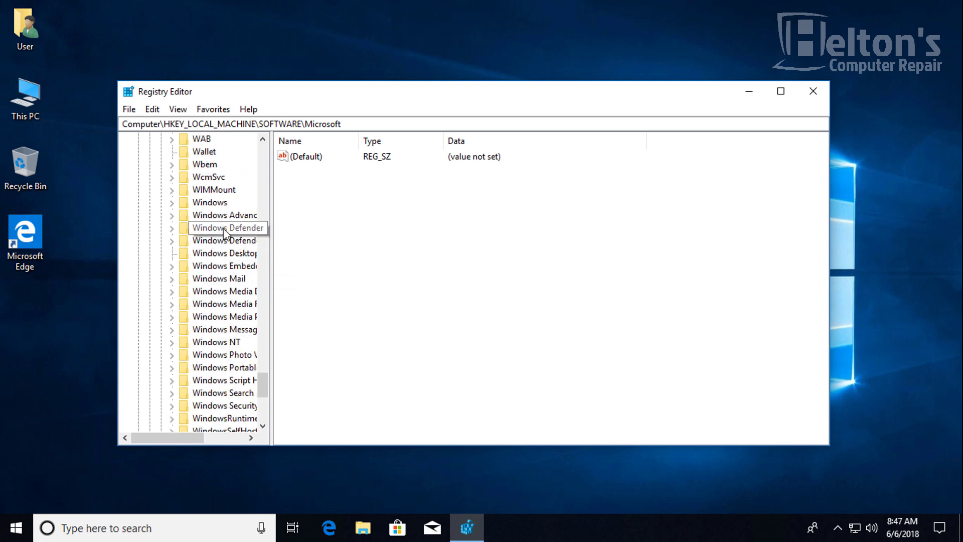
- Expand Windows NT > CurrentVersion and select the Winlogon key
{"action": "left_click", "coordinate": [223, 343]}
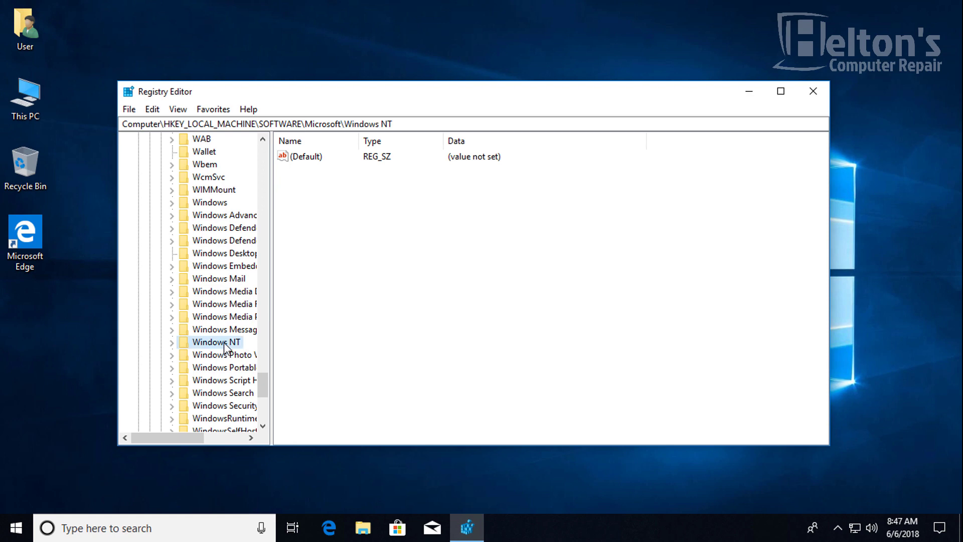
{"action": "double_click", "coordinate": [224, 345]}
{"action": "double_click", "coordinate": [224, 355]}
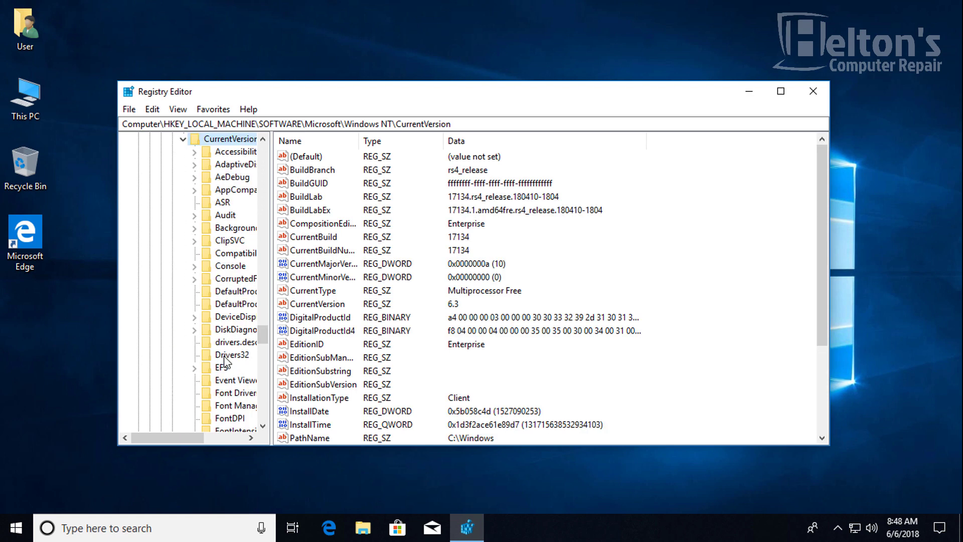
{"action": "scroll", "coordinate": [225, 331], "scroll_direction": "down", "scroll_amount": 6}
{"action": "scroll", "coordinate": [225, 326], "scroll_direction": "down", "scroll_amount": 13}
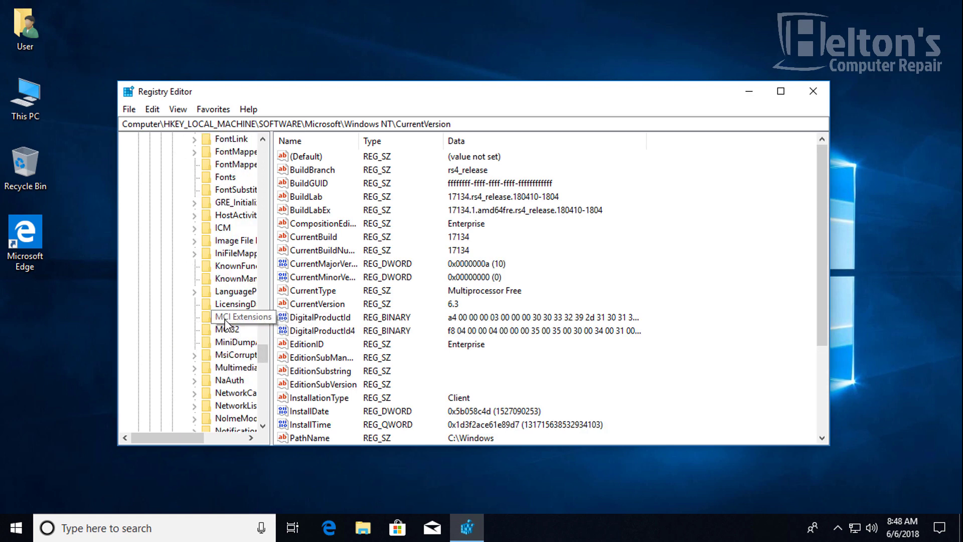
{"action": "scroll", "coordinate": [227, 324], "scroll_direction": "down", "scroll_amount": 4}
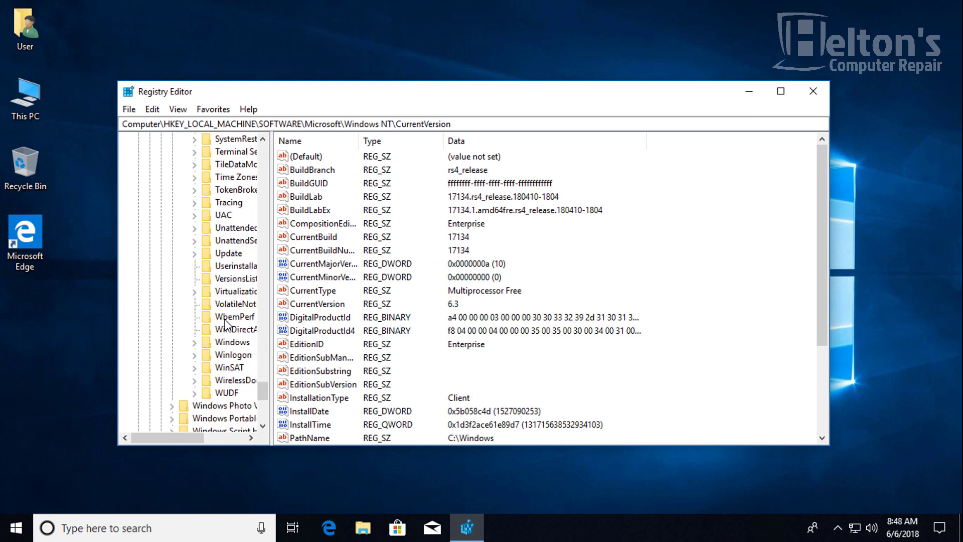
{"action": "left_click", "coordinate": [229, 356]}
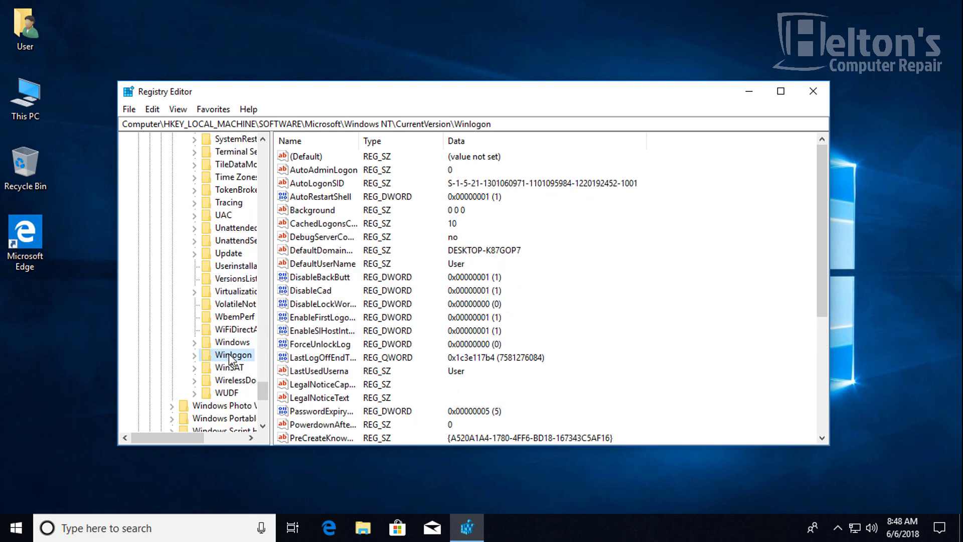
- Edit Winlogon's AutoAdminLogon value data from 0 to 1
{"action": "left_click_drag", "start_coordinate": [192, 437], "coordinate": [217, 430]}
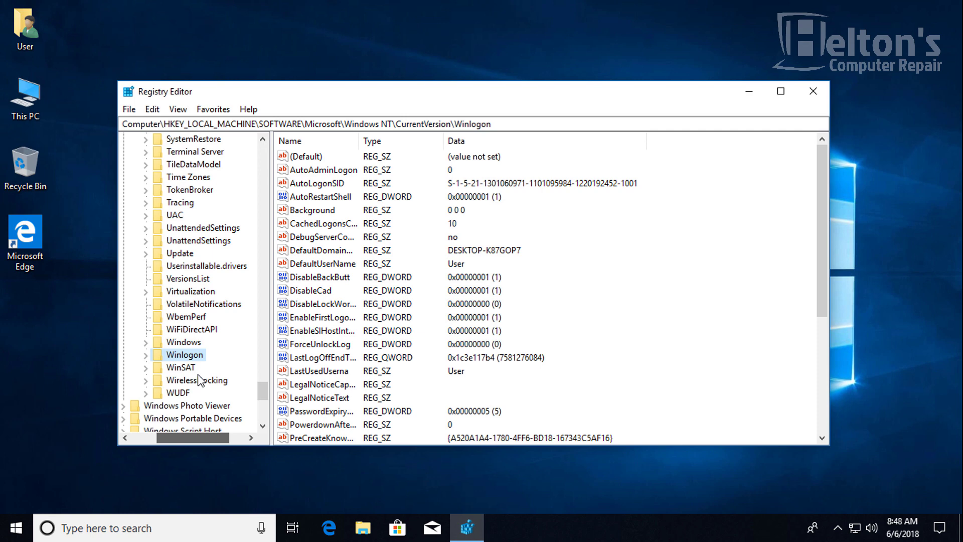
{"action": "left_click", "coordinate": [671, 232]}
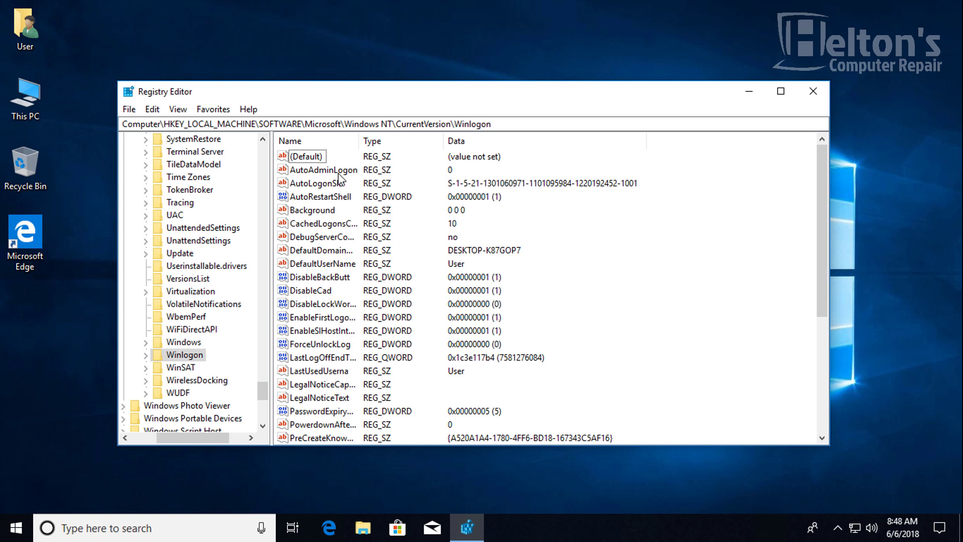
{"action": "left_click", "coordinate": [339, 171]}
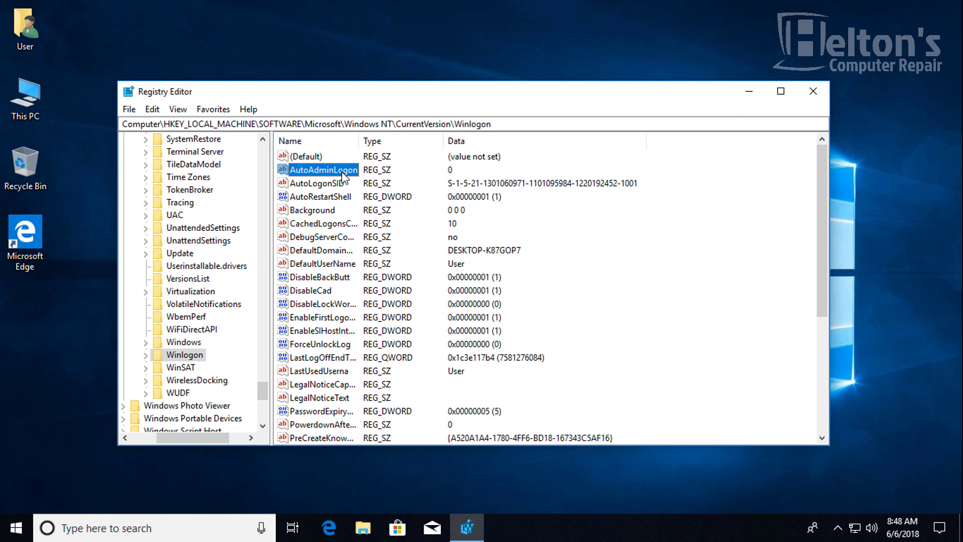
{"action": "double_click", "coordinate": [342, 172]}
{"action": "type", "text": "1"}
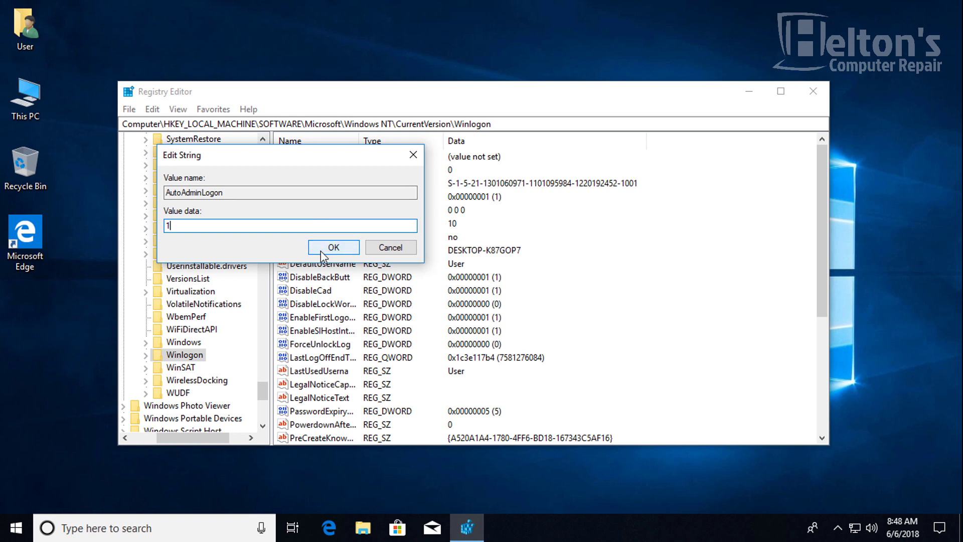
{"action": "left_click", "coordinate": [323, 251]}
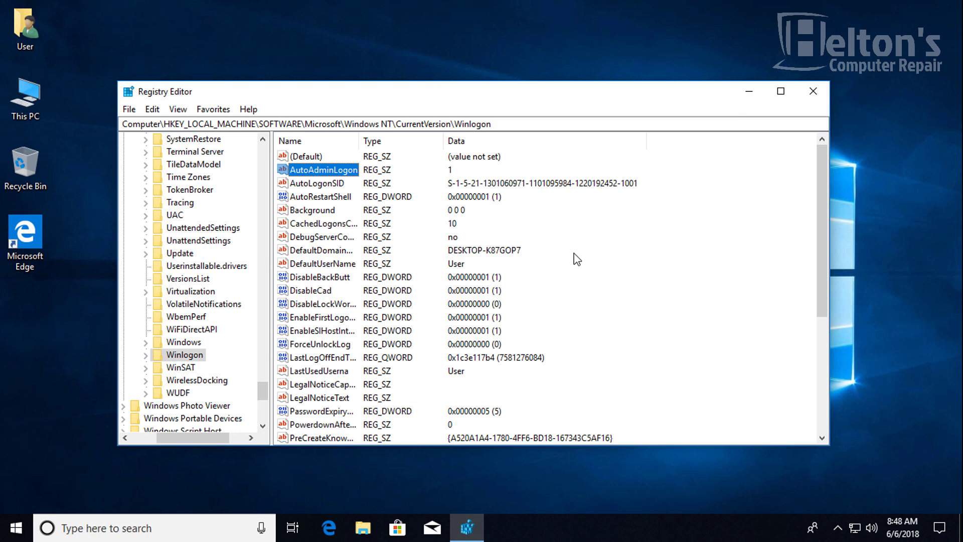
- Delete the DefaultUserName value from Winlogon
{"action": "left_click", "coordinate": [620, 295]}
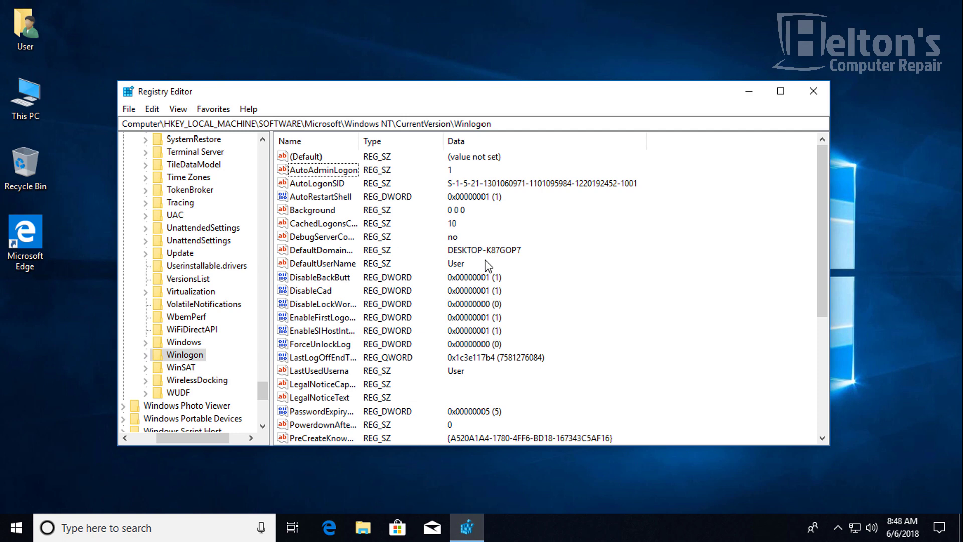
{"action": "left_click", "coordinate": [336, 265]}
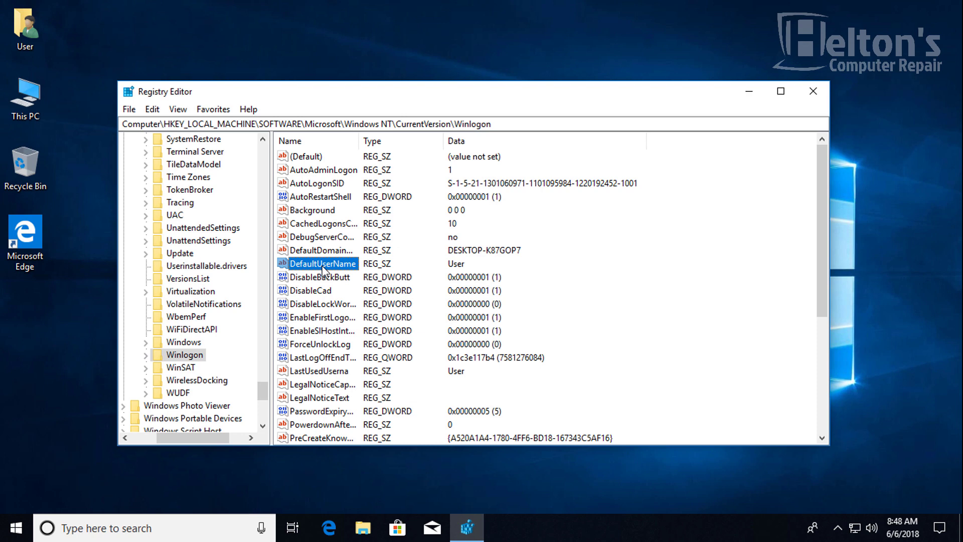
{"action": "key", "text": "Delete"}
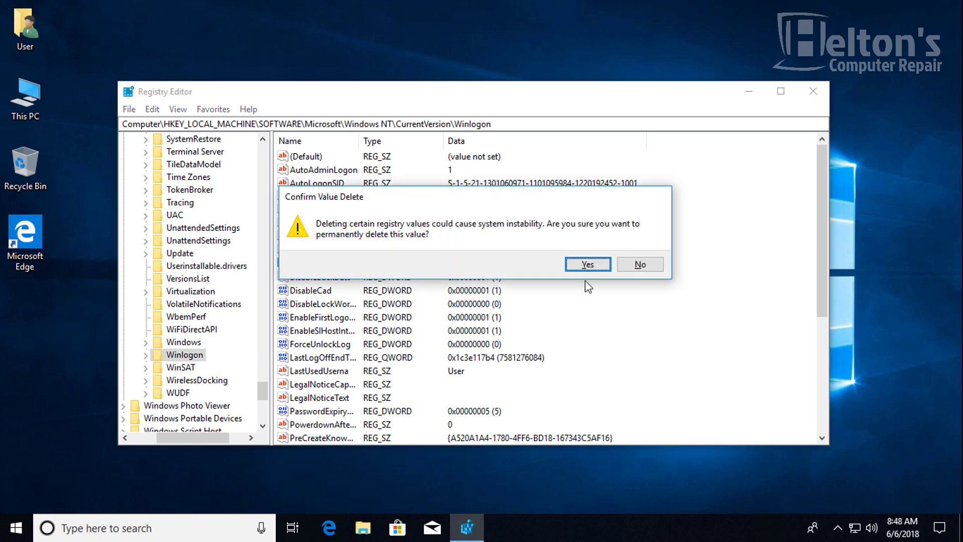
{"action": "left_click", "coordinate": [588, 264]}
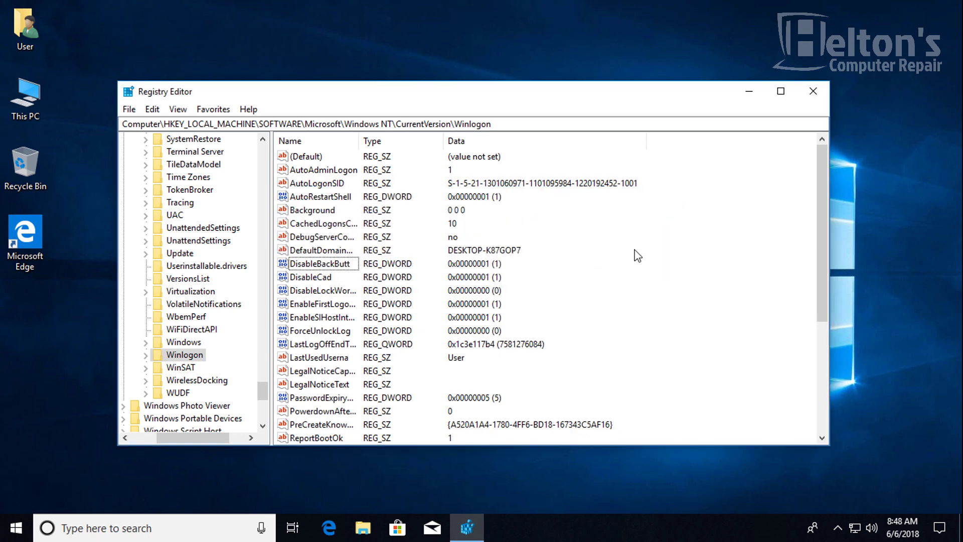
- Add a string value named DefaultDomainName, then delete it after the name-exists error
{"action": "right_click", "coordinate": [607, 243]}
{"action": "mouse_move", "coordinate": [623, 256]}
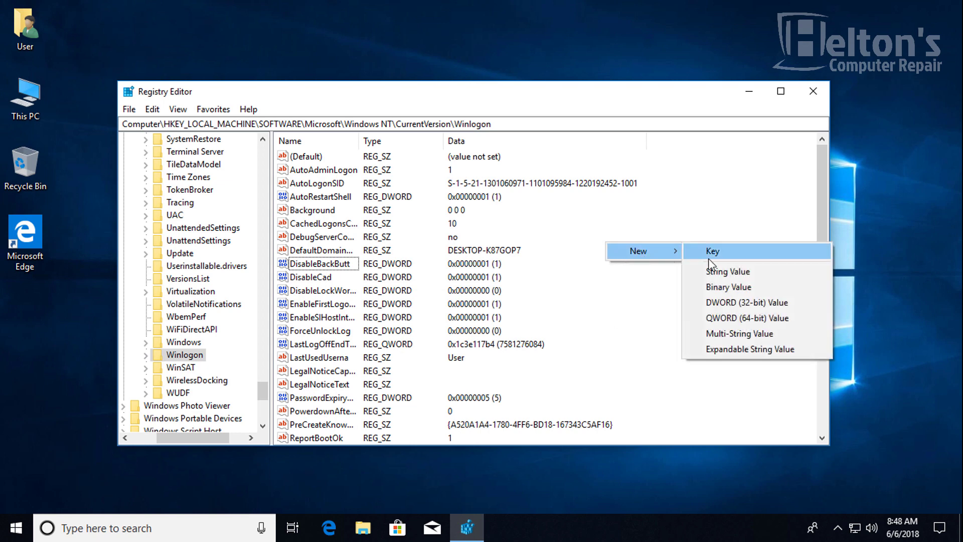
{"action": "left_click", "coordinate": [730, 273]}
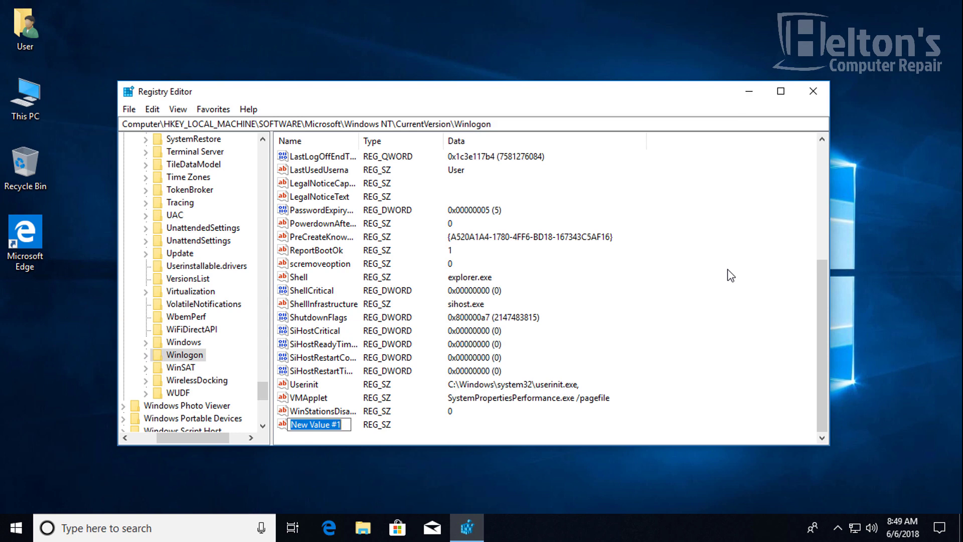
{"action": "type", "text": "DEfault"}
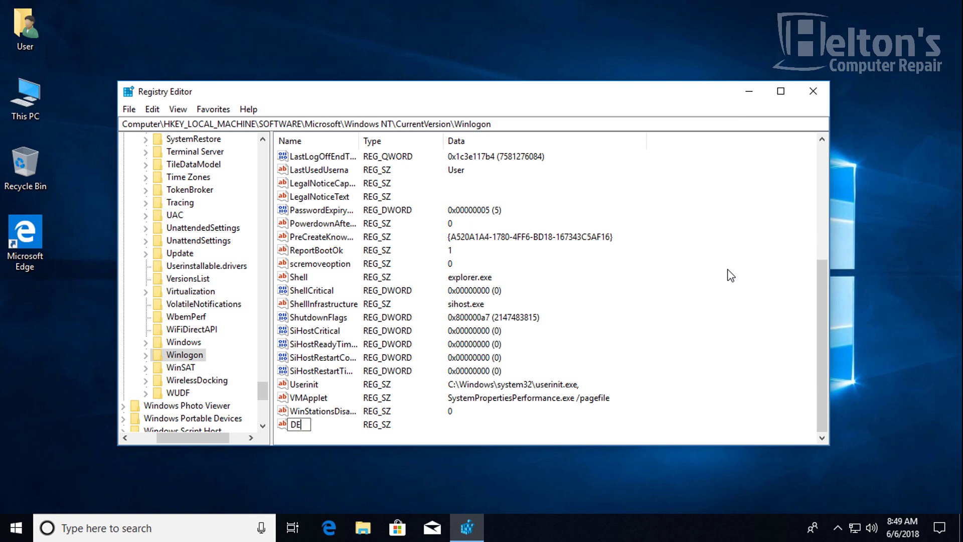
{"action": "key", "text": "BackSpace"}
{"action": "key", "text": "BackSpace"}
{"action": "key", "text": "BackSpace"}
{"action": "key", "text": "BackSpace"}
{"action": "key", "text": "BackSpace"}
{"action": "key", "text": "BackSpace"}
{"action": "key", "text": "BackSpace"}
{"action": "type", "text": "DefaultDomainName"}
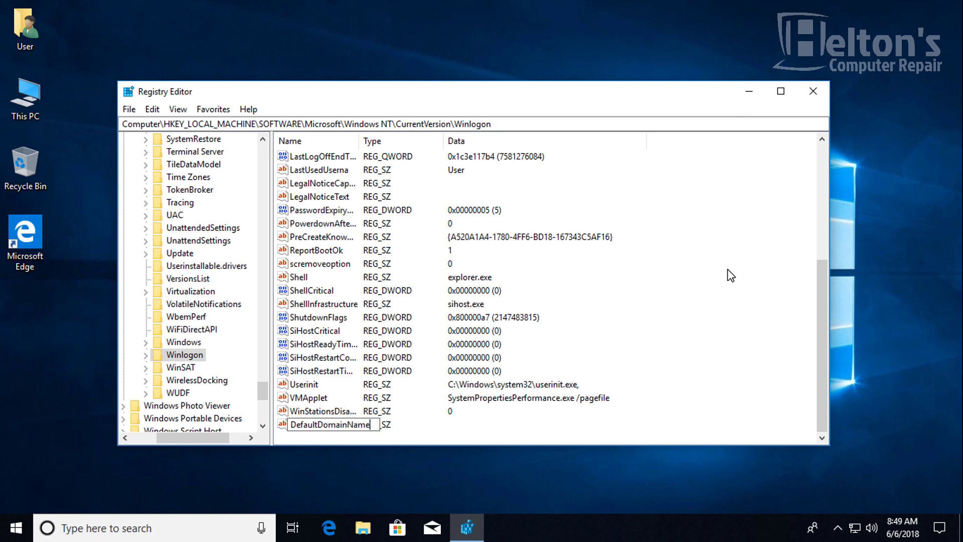
{"action": "key", "text": "Return"}
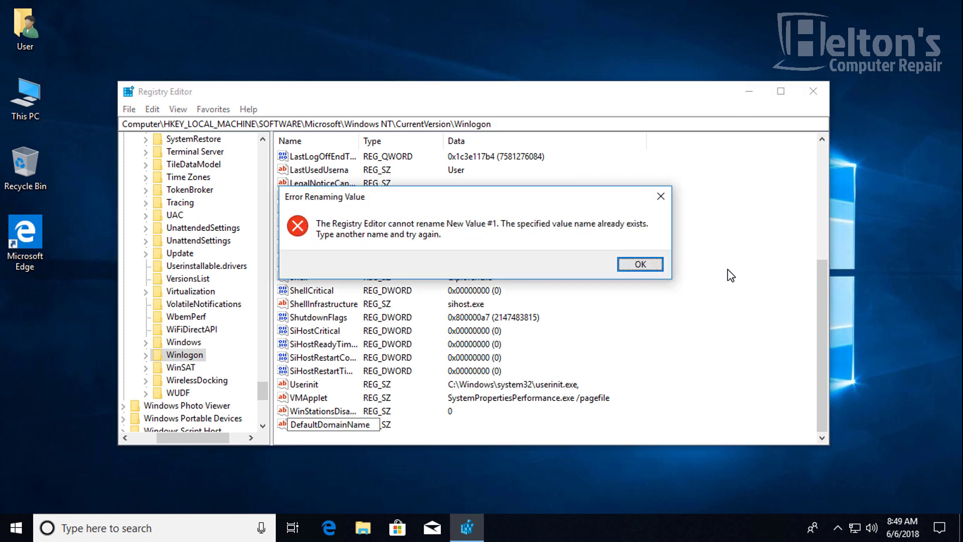
{"action": "key", "text": "Return"}
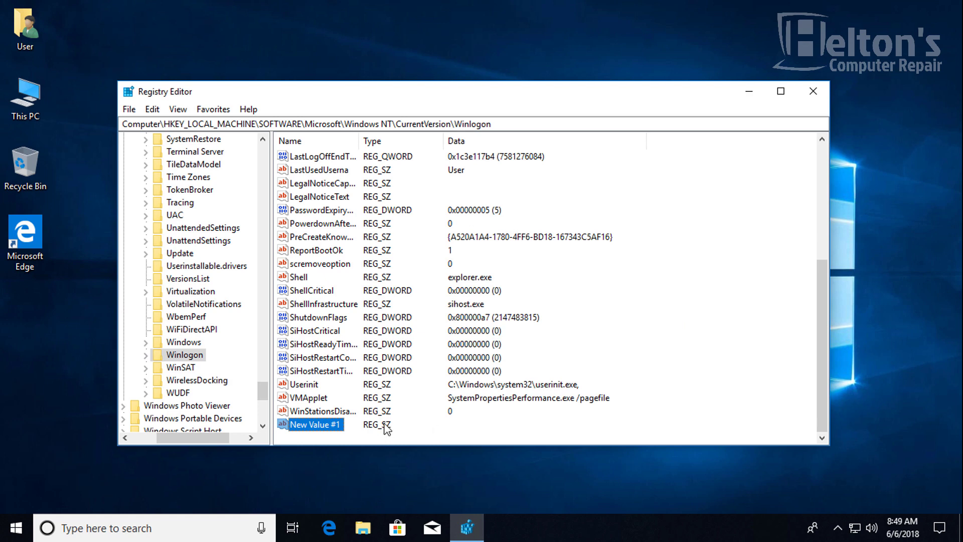
{"action": "key", "text": "Delete"}
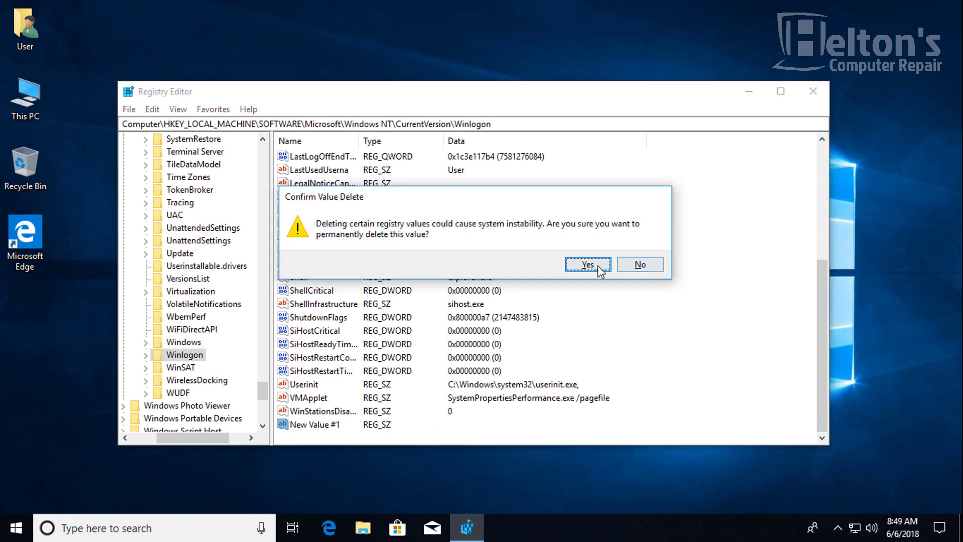
{"action": "left_click", "coordinate": [600, 269]}
- Delete the existing DefaultDomainName value from Winlogon
{"action": "scroll", "coordinate": [501, 288], "scroll_direction": "up", "scroll_amount": 4}
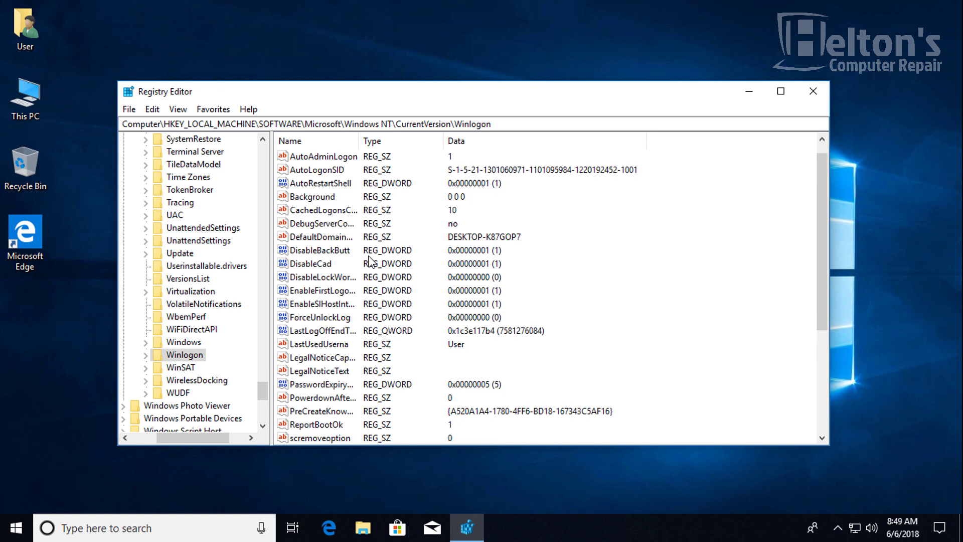
{"action": "left_click", "coordinate": [335, 242]}
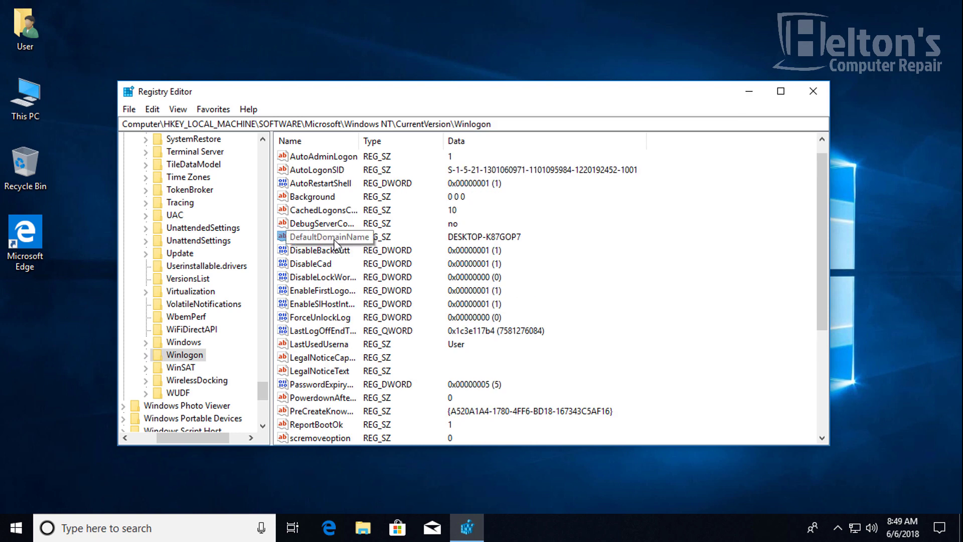
{"action": "key", "text": "Delete"}
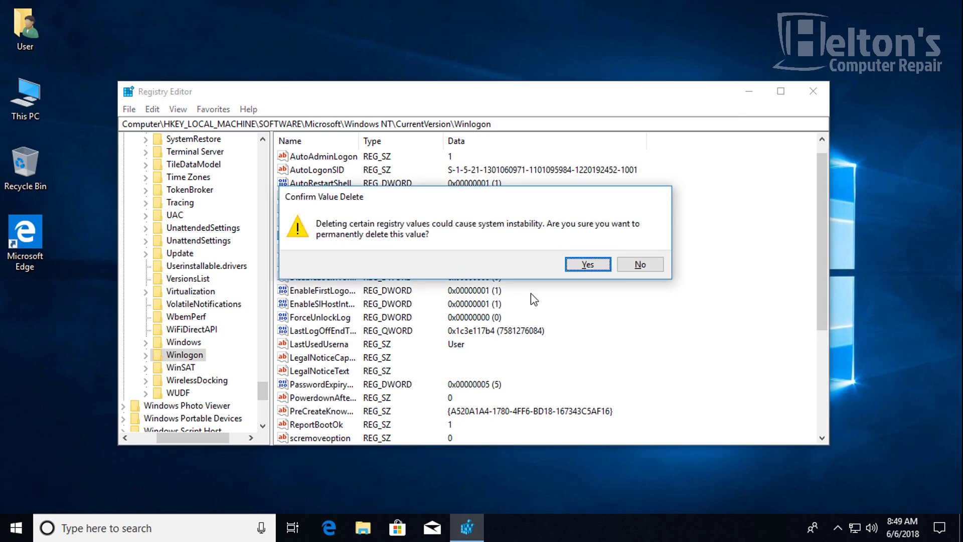
{"action": "left_click", "coordinate": [582, 266]}
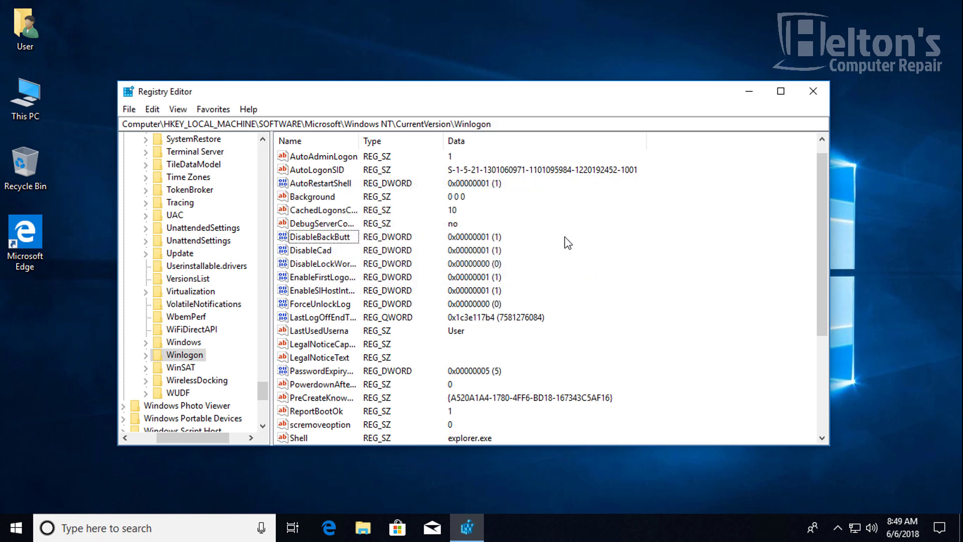
{"action": "scroll", "coordinate": [604, 247], "scroll_direction": "down", "scroll_amount": 4}
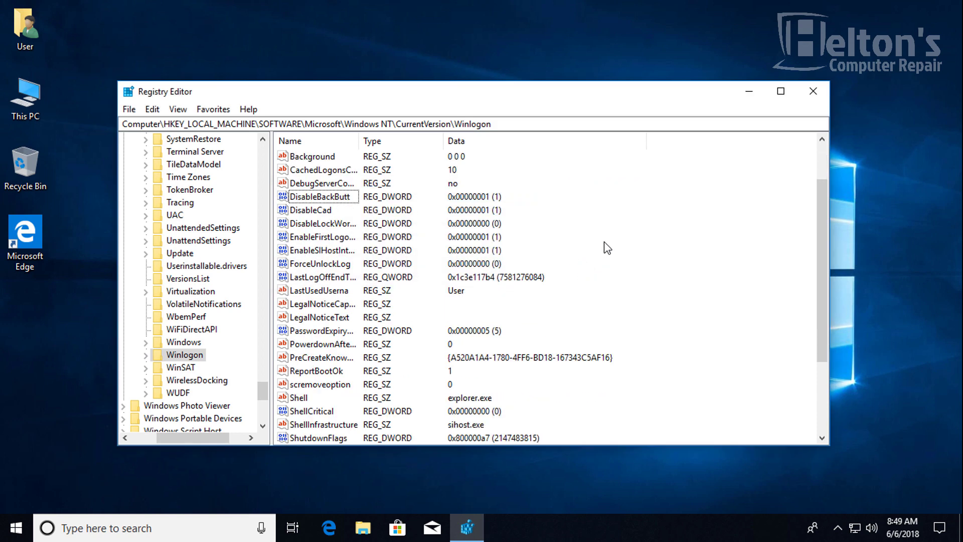
- Add a new string value named DefaultDomainName to Winlogon
{"action": "right_click", "coordinate": [650, 274]}
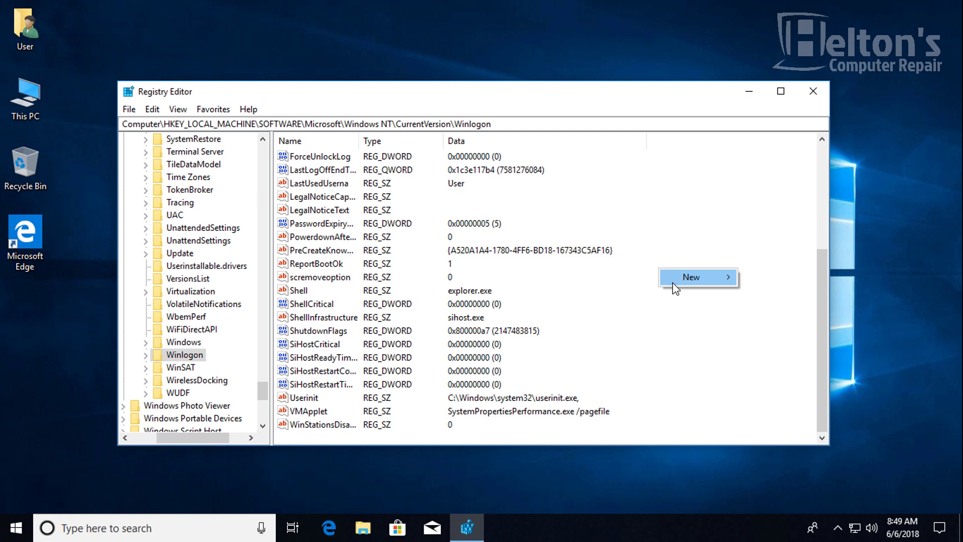
{"action": "mouse_move", "coordinate": [672, 279]}
{"action": "left_click", "coordinate": [765, 301]}
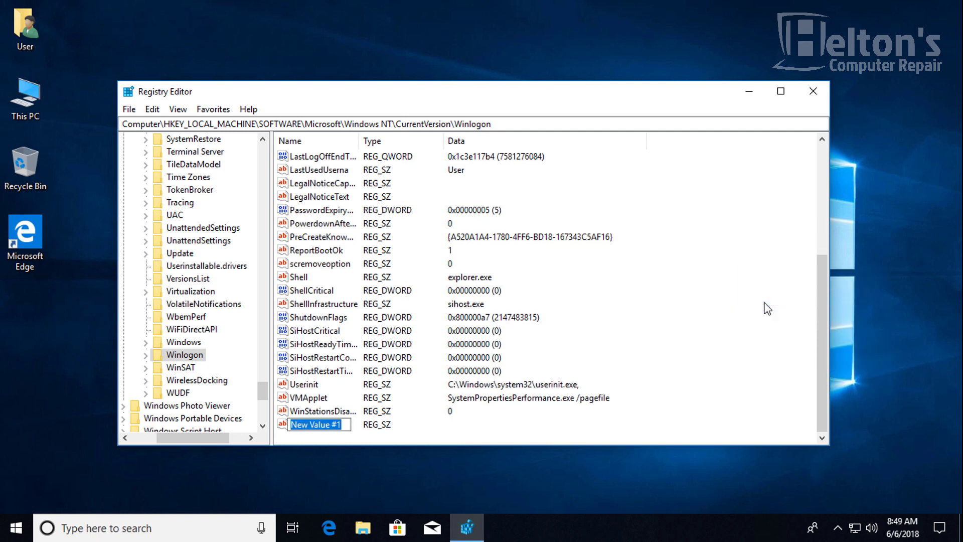
{"action": "type", "text": "D"}
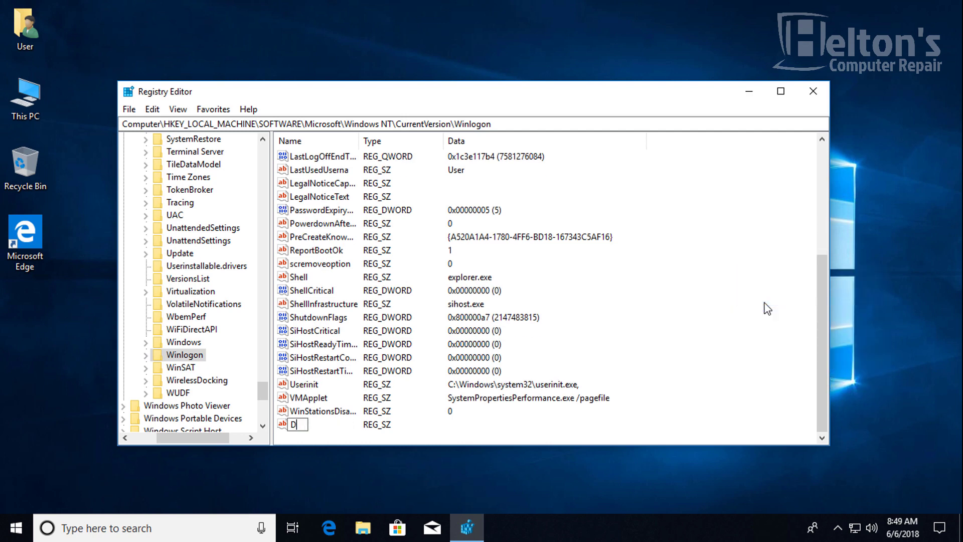
{"action": "type", "text": "efaultDomainName"}
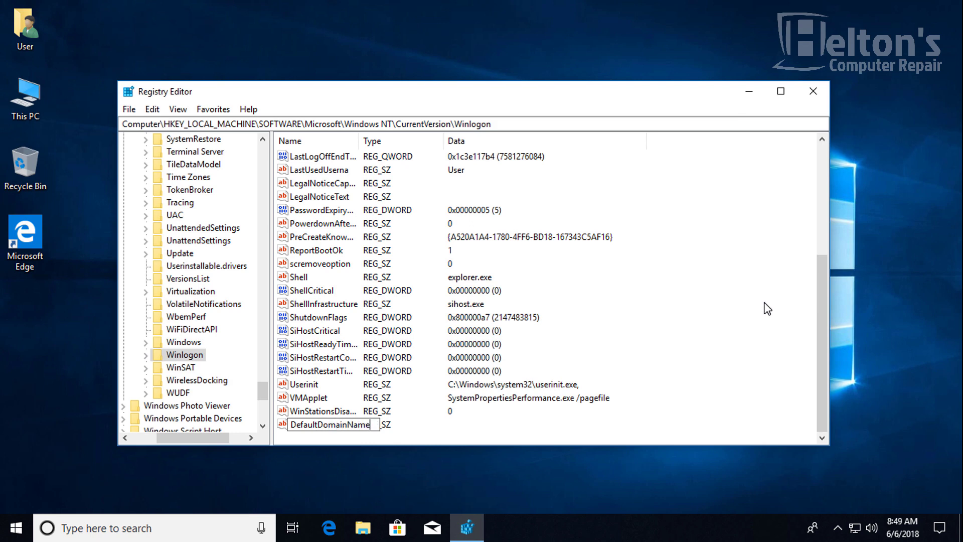
{"action": "key", "text": "Return"}
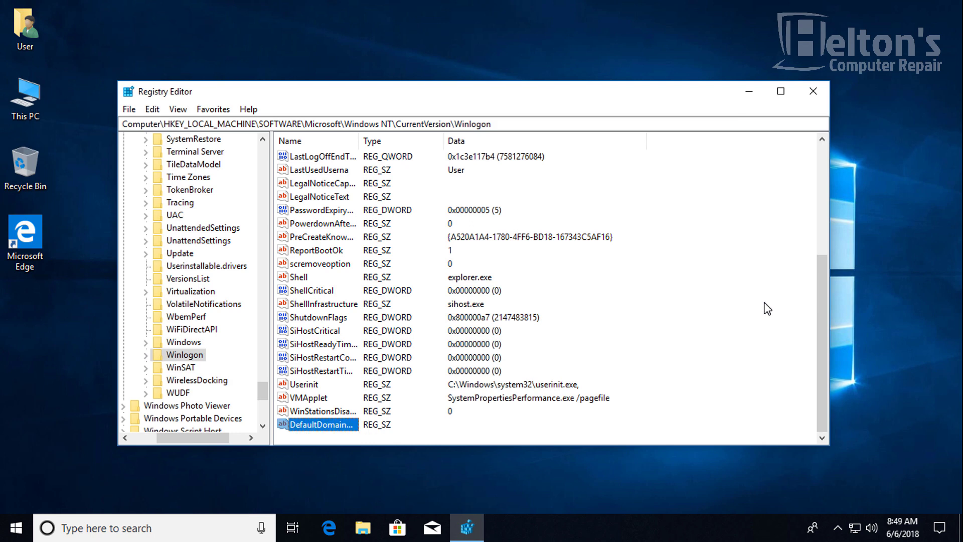
- Add another new string value named DefaultUserName
{"action": "right_click", "coordinate": [657, 346]}
{"action": "left_click", "coordinate": [687, 356]}
{"action": "left_click", "coordinate": [823, 375]}
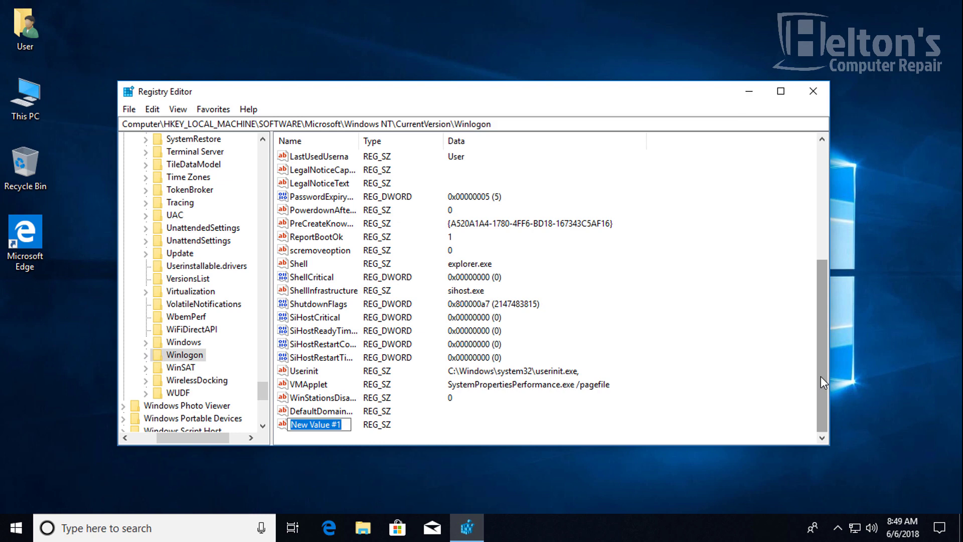
{"action": "type", "text": "Default"}
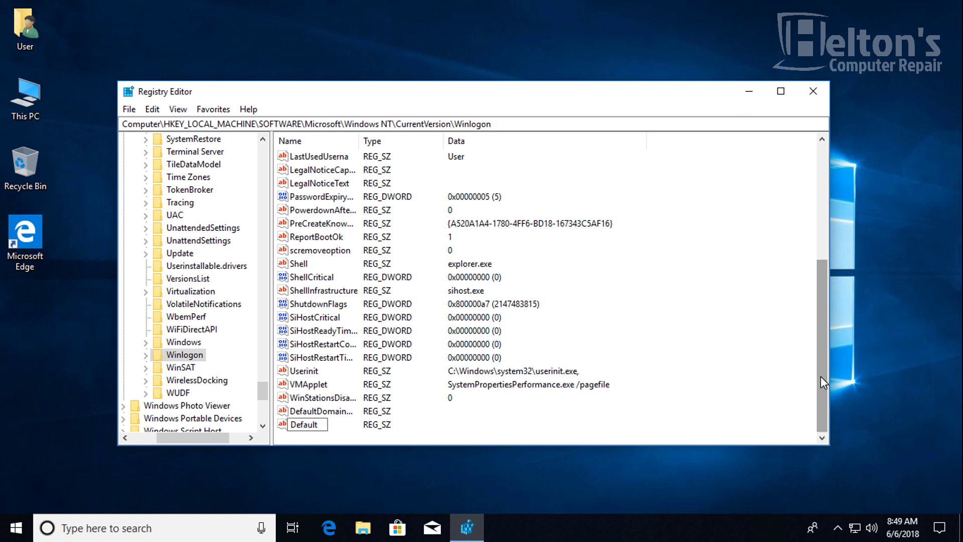
{"action": "type", "text": "UserName"}
{"action": "key", "text": "Return"}
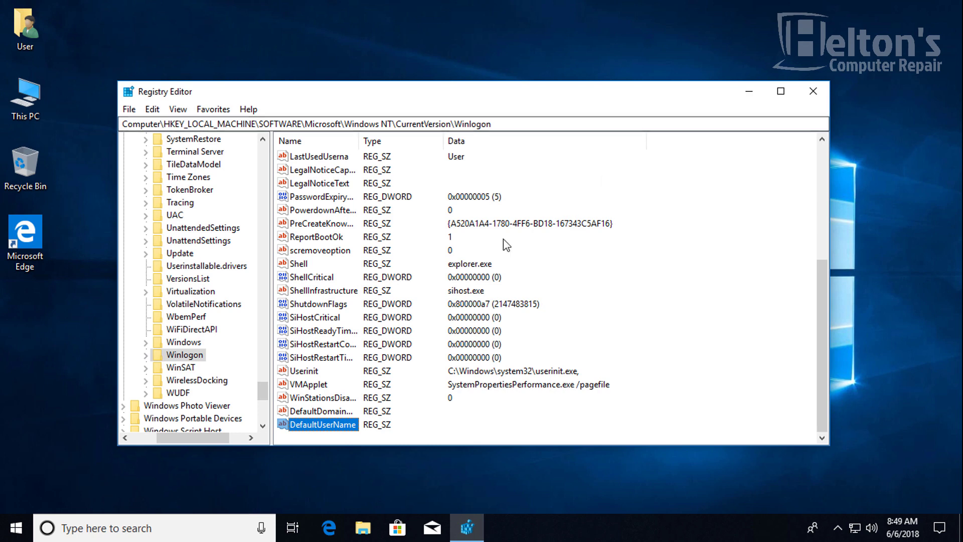
- Set DefaultUserName's value data to User
{"action": "double_click", "coordinate": [324, 424]}
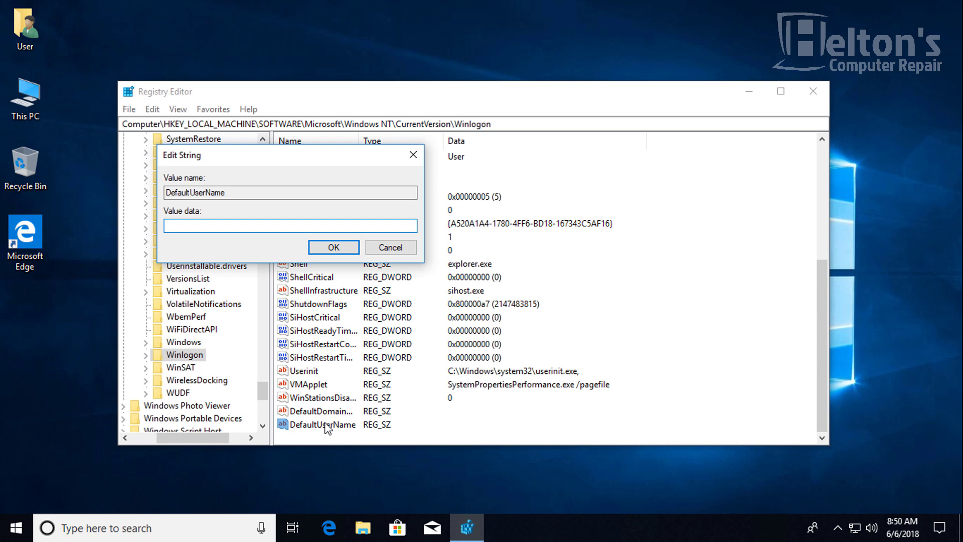
{"action": "type", "text": "User"}
{"action": "key", "text": "Return"}
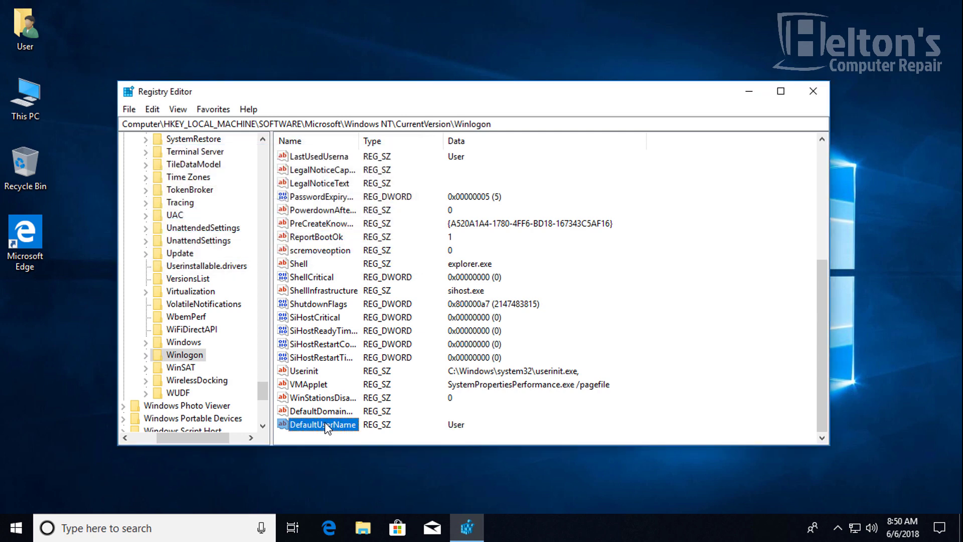
- Cancel the DefaultDomainName edit and delete that value from Winlogon
{"action": "double_click", "coordinate": [324, 410]}
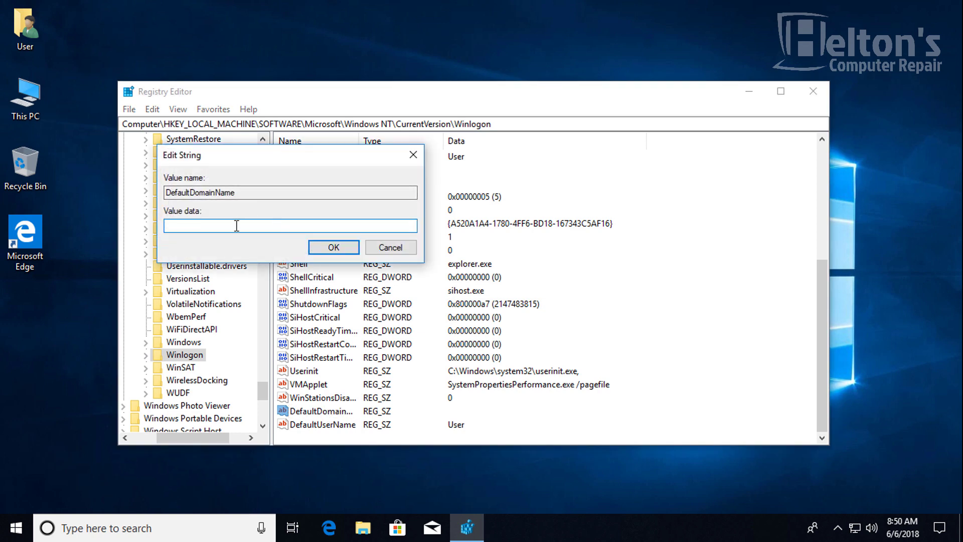
{"action": "left_click", "coordinate": [23, 102]}
{"action": "left_click", "coordinate": [183, 225]}
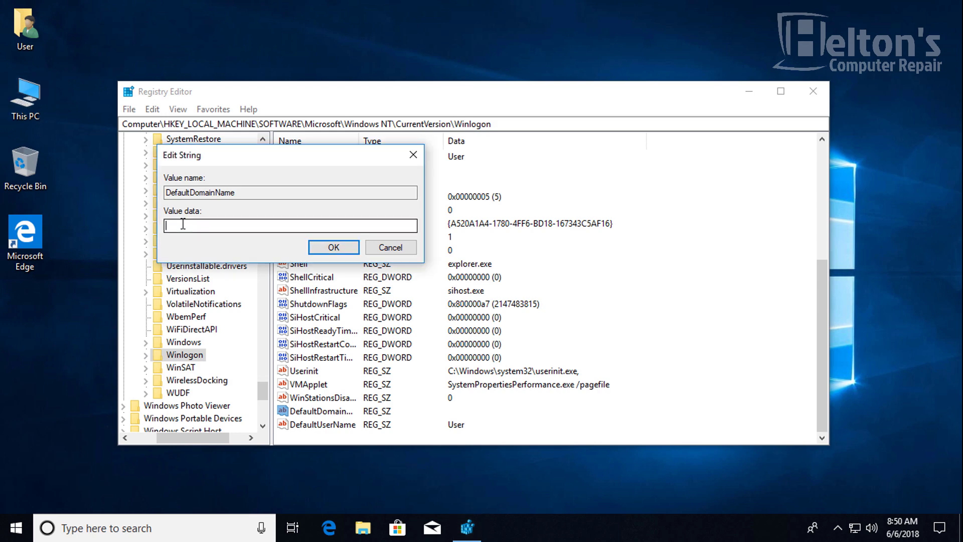
{"action": "type", "text": "Business"}
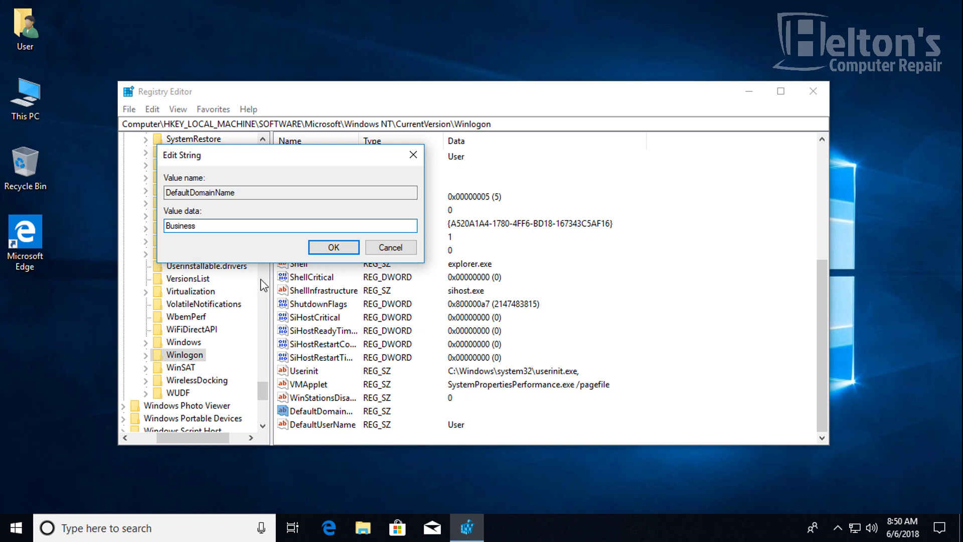
{"action": "left_click", "coordinate": [373, 251]}
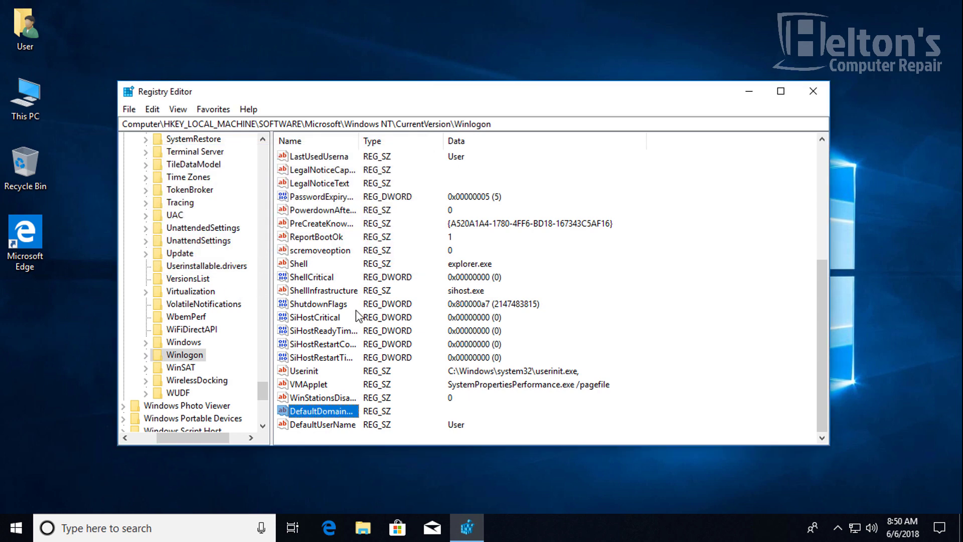
{"action": "key", "text": "Delete"}
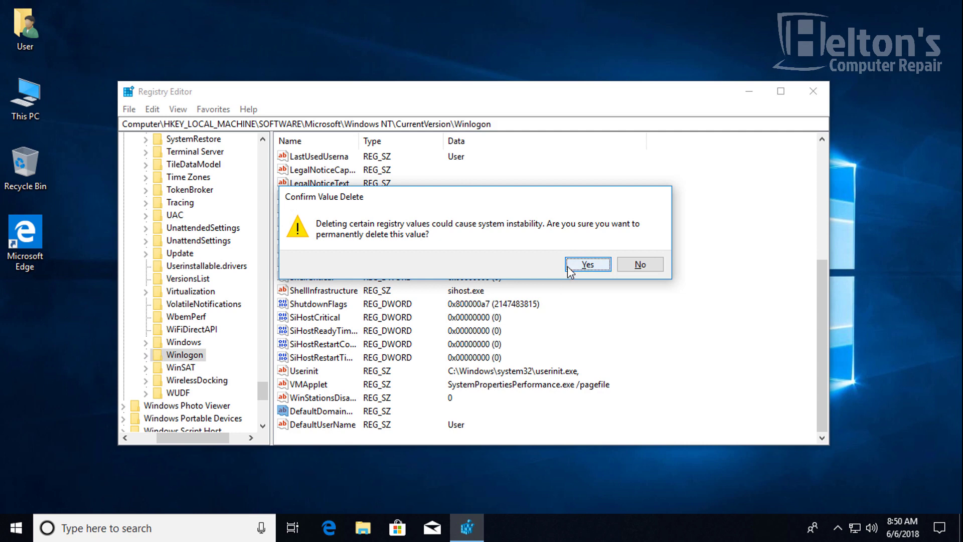
{"action": "left_click", "coordinate": [579, 265]}
- Open and close the computer's System properties, then select DefaultUserName in Registry Editor
{"action": "right_click", "coordinate": [20, 100]}
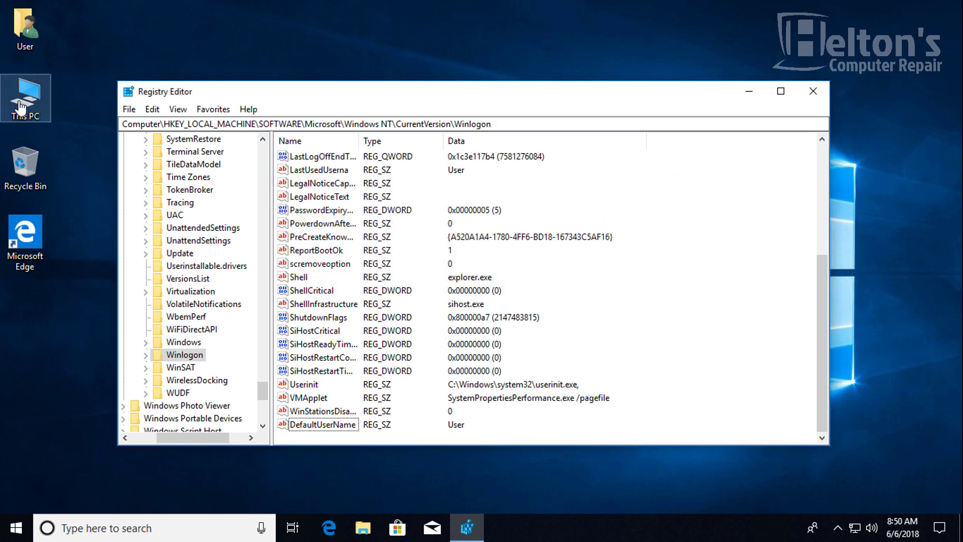
{"action": "left_click", "coordinate": [45, 267]}
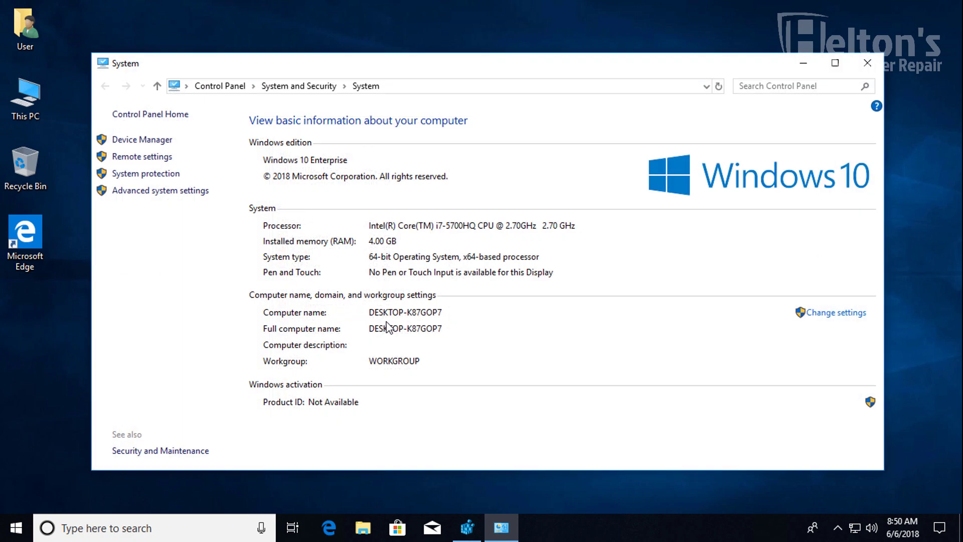
{"action": "left_click", "coordinate": [868, 62]}
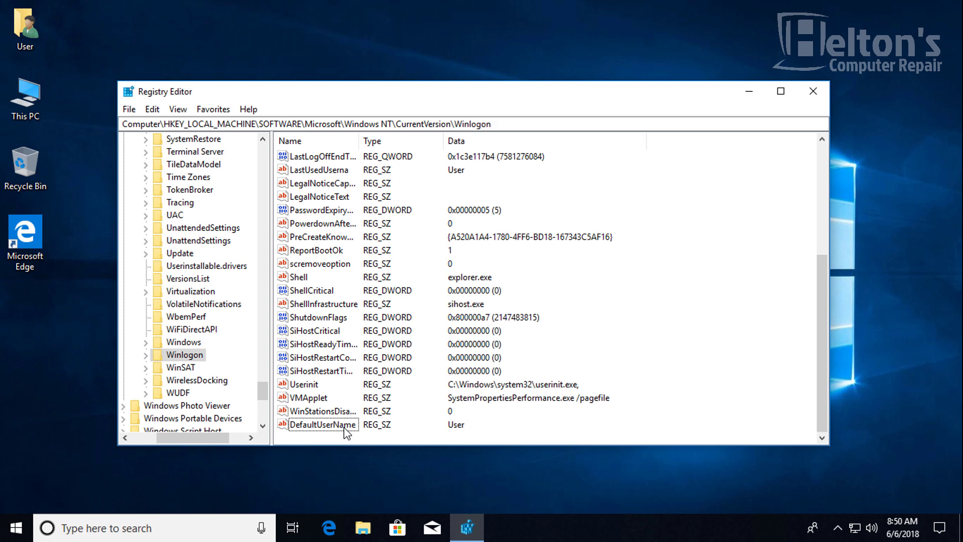
{"action": "left_click", "coordinate": [345, 427]}
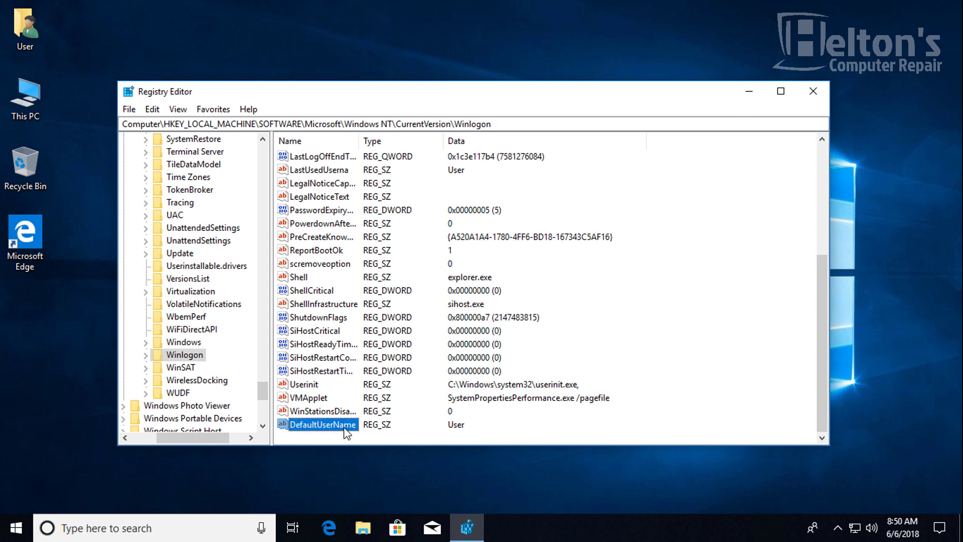
- Re-edit DefaultUserName so it holds the plain data User, and save it
{"action": "double_click", "coordinate": [345, 425]}
{"action": "key", "text": "End"}
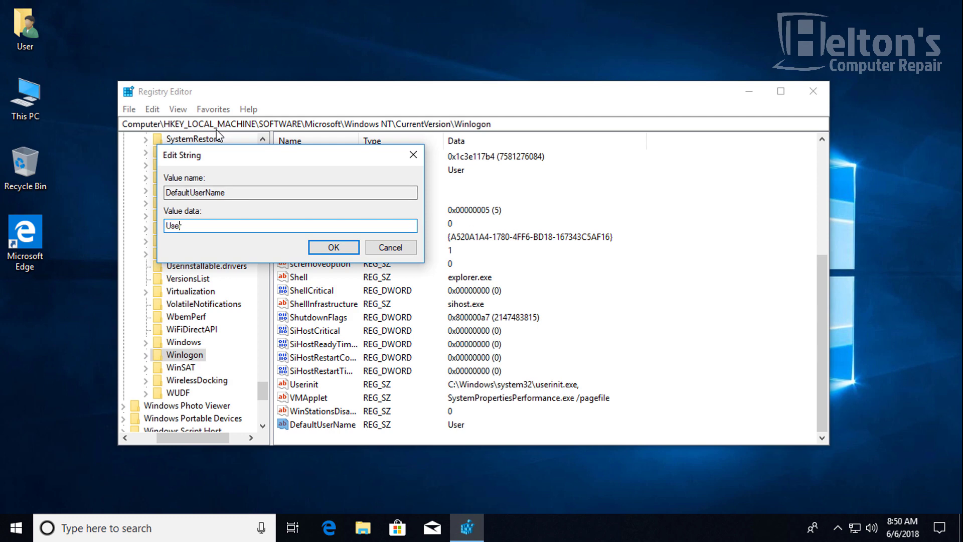
{"action": "type", "text": ".\\"}
{"action": "left_click_drag", "start_coordinate": [229, 222], "coordinate": [148, 217]}
{"action": "type", "text": "user"}
{"action": "type", "text": "Us"}
{"action": "left_click", "coordinate": [318, 249]}
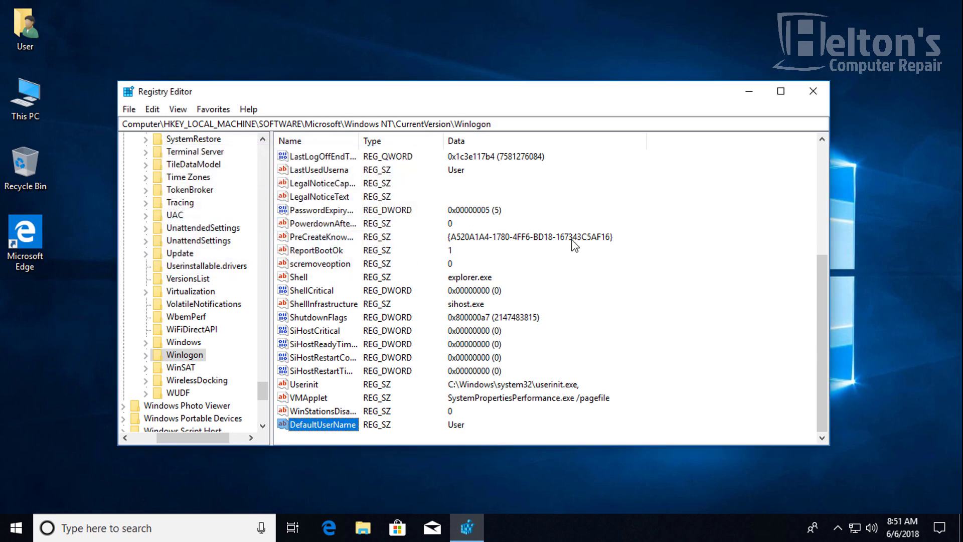
{"action": "scroll", "coordinate": [318, 316], "scroll_direction": "up", "scroll_amount": 2}
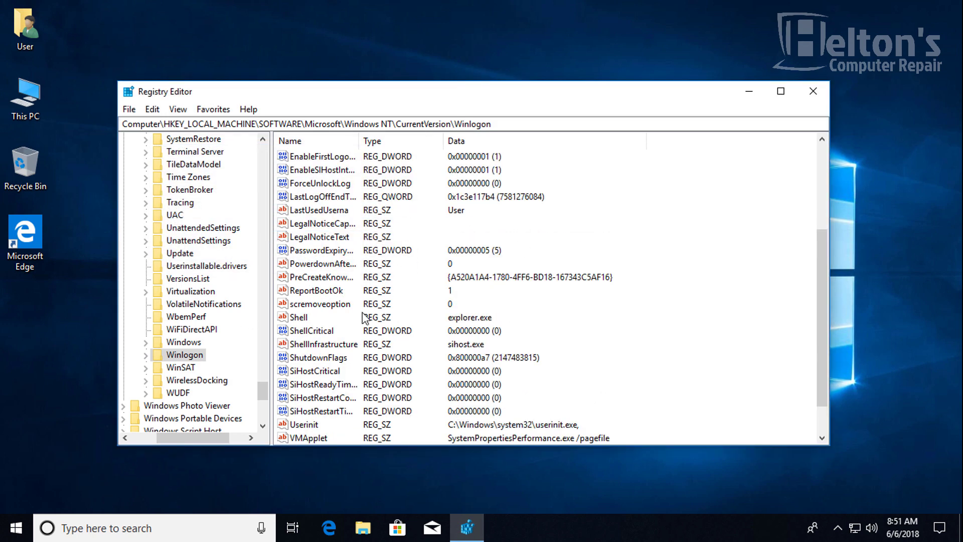
- Create a DefaultPassword string value in Winlogon holding the account password
{"action": "scroll", "coordinate": [364, 318], "scroll_direction": "up", "scroll_amount": 1}
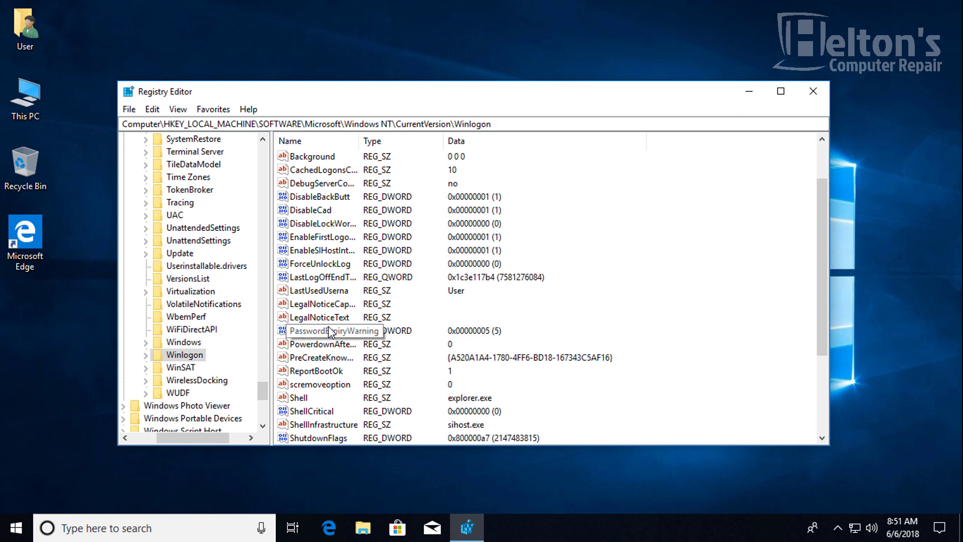
{"action": "scroll", "coordinate": [339, 268], "scroll_direction": "up", "scroll_amount": 2}
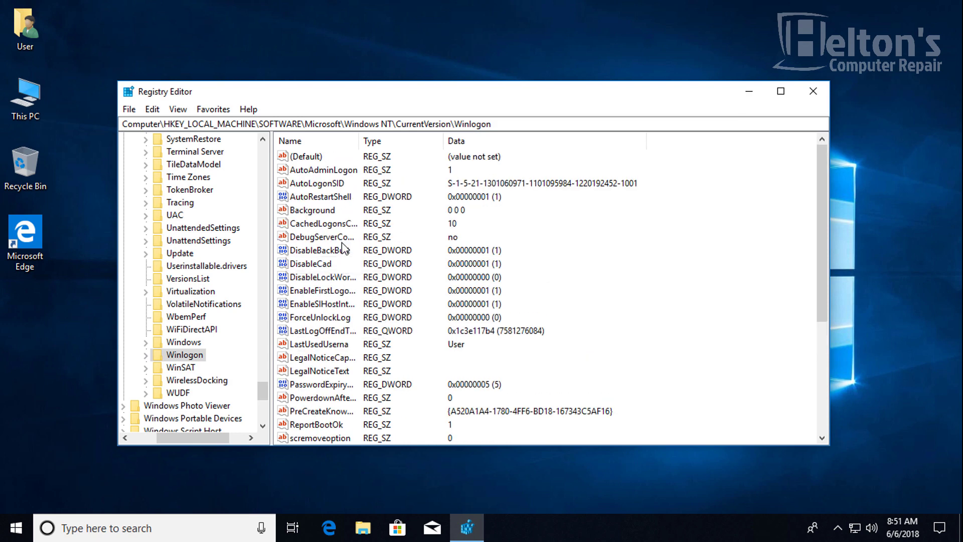
{"action": "scroll", "coordinate": [344, 245], "scroll_direction": "down", "scroll_amount": 1}
{"action": "scroll", "coordinate": [344, 246], "scroll_direction": "down", "scroll_amount": 4}
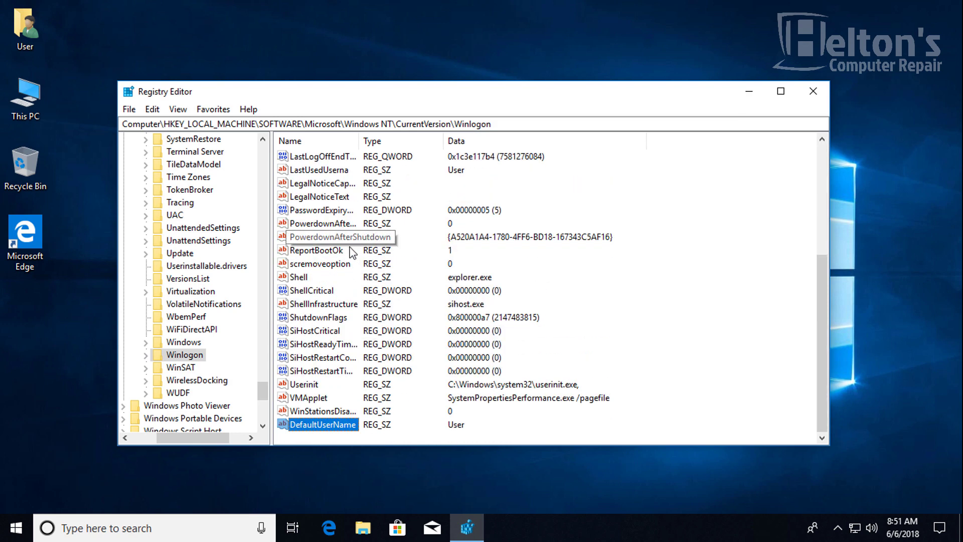
{"action": "right_click", "coordinate": [550, 419]}
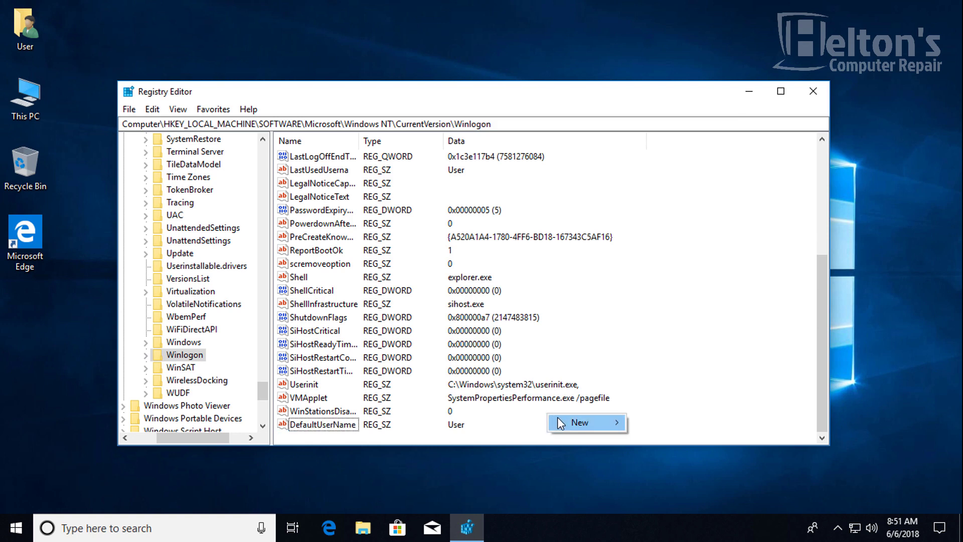
{"action": "mouse_move", "coordinate": [613, 419]}
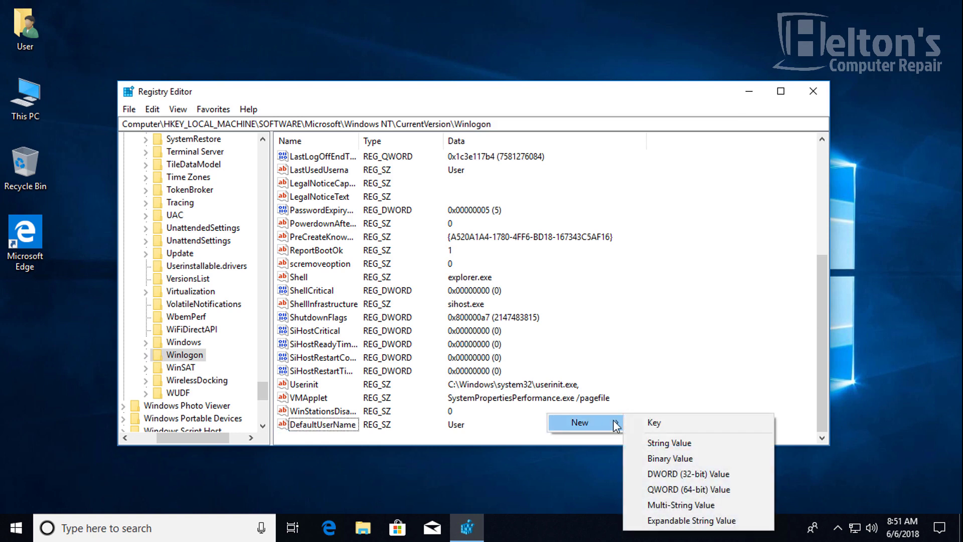
{"action": "left_click", "coordinate": [699, 446]}
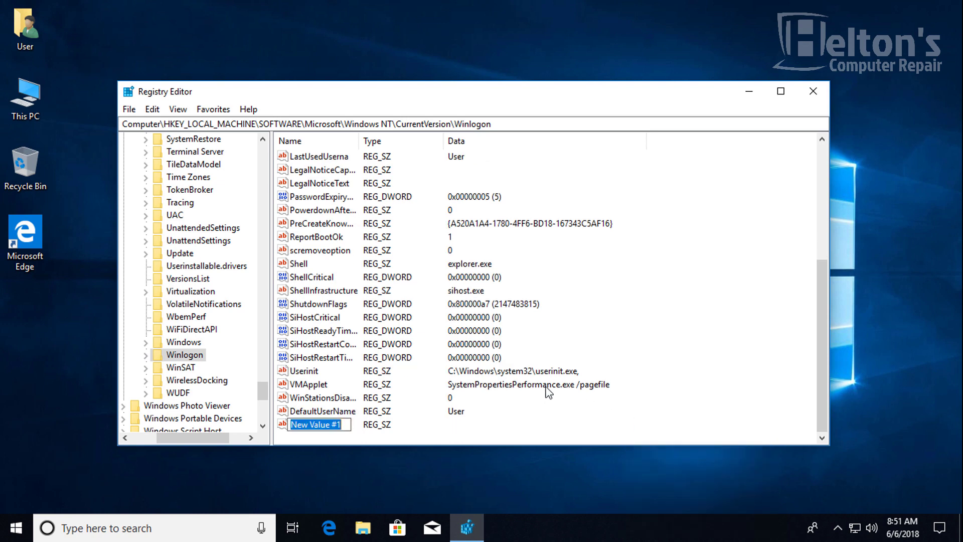
{"action": "type", "text": "DefaultPas"}
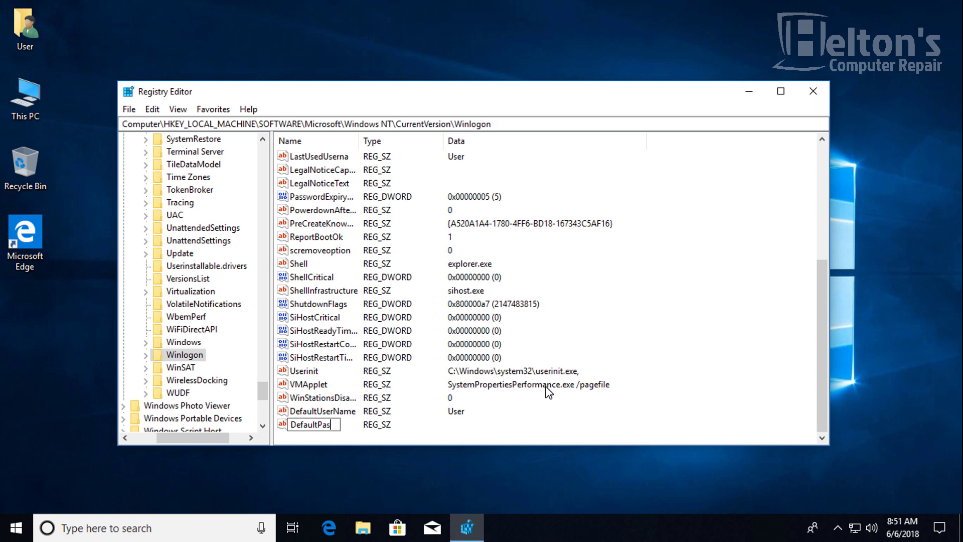
{"action": "type", "text": "sword"}
{"action": "key", "text": "Return"}
{"action": "key", "text": "Return"}
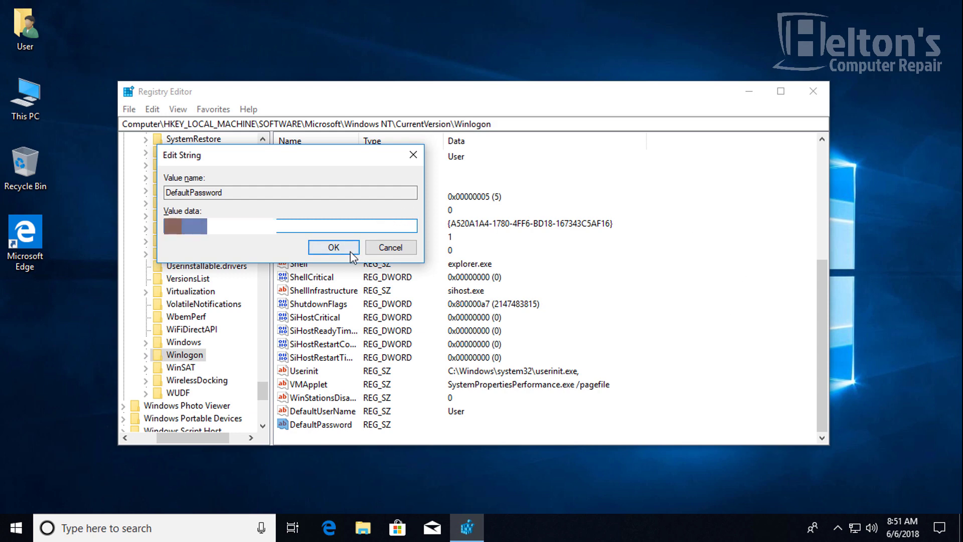
{"action": "left_click", "coordinate": [335, 247]}
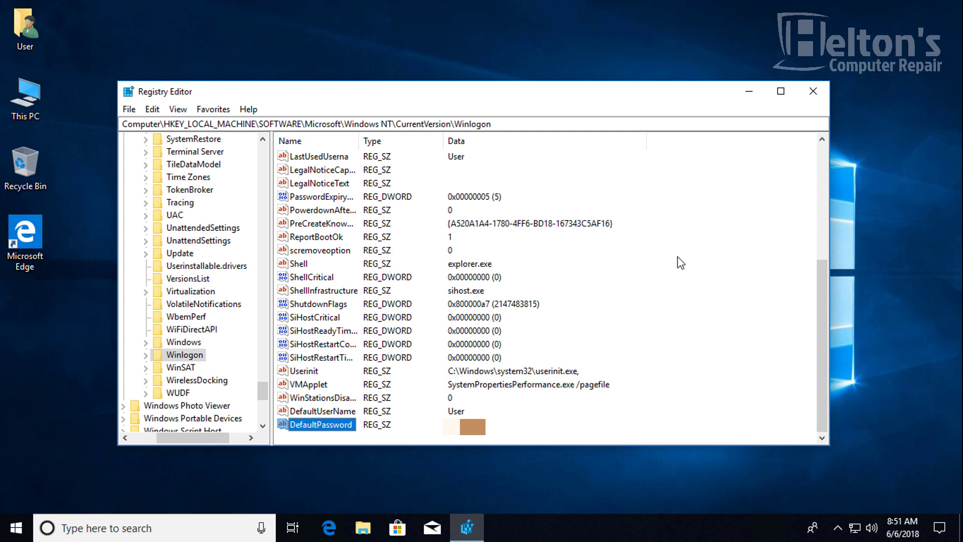
- Close Registry Editor and restart Windows from the Start menu
{"action": "left_click", "coordinate": [813, 92]}
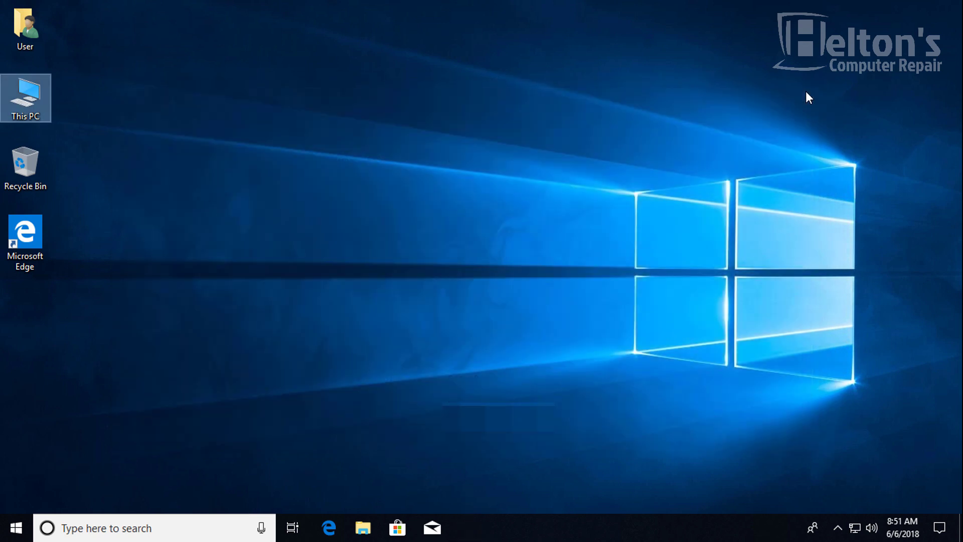
{"action": "left_click", "coordinate": [732, 123]}
{"action": "left_click", "coordinate": [17, 527]}
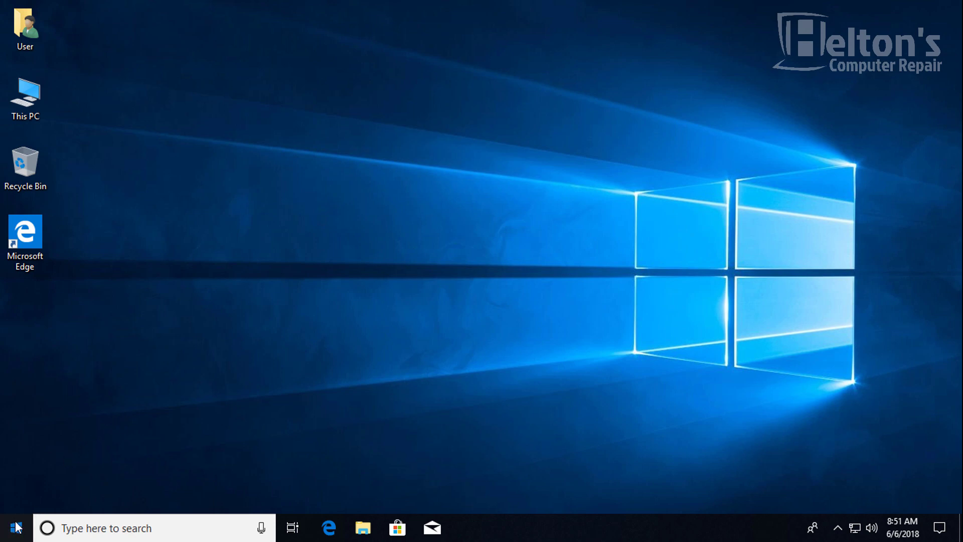
{"action": "left_click", "coordinate": [18, 493]}
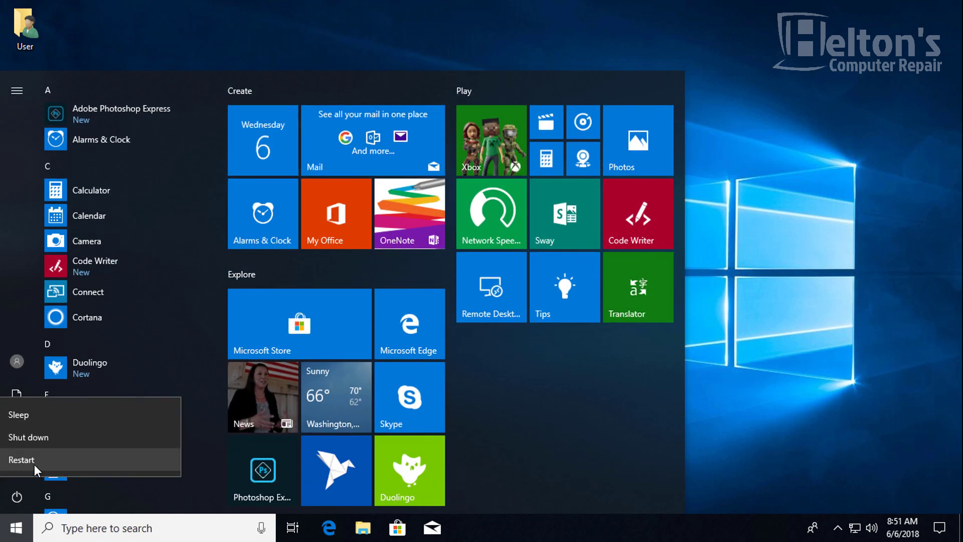
{"action": "left_click", "coordinate": [34, 465]}
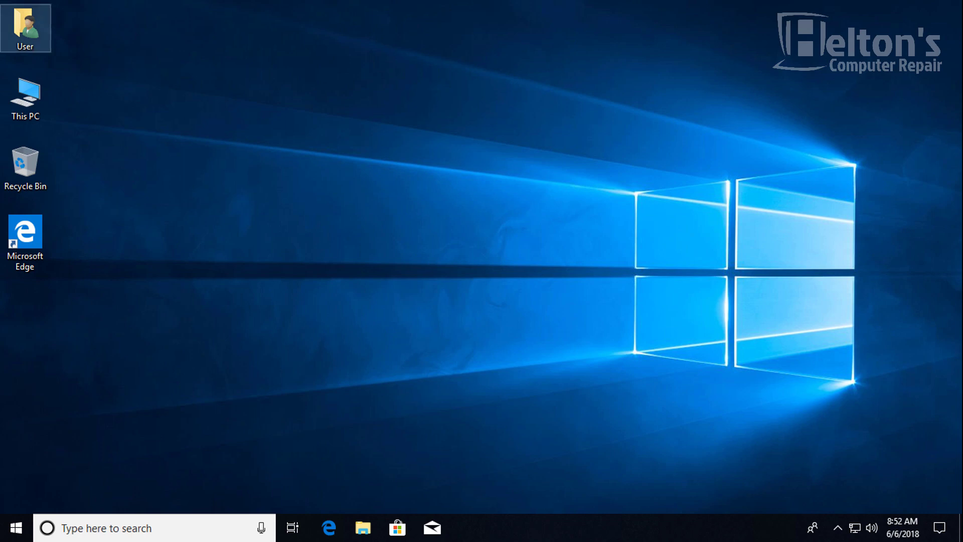
{"action": "left_click", "coordinate": [16, 527]}
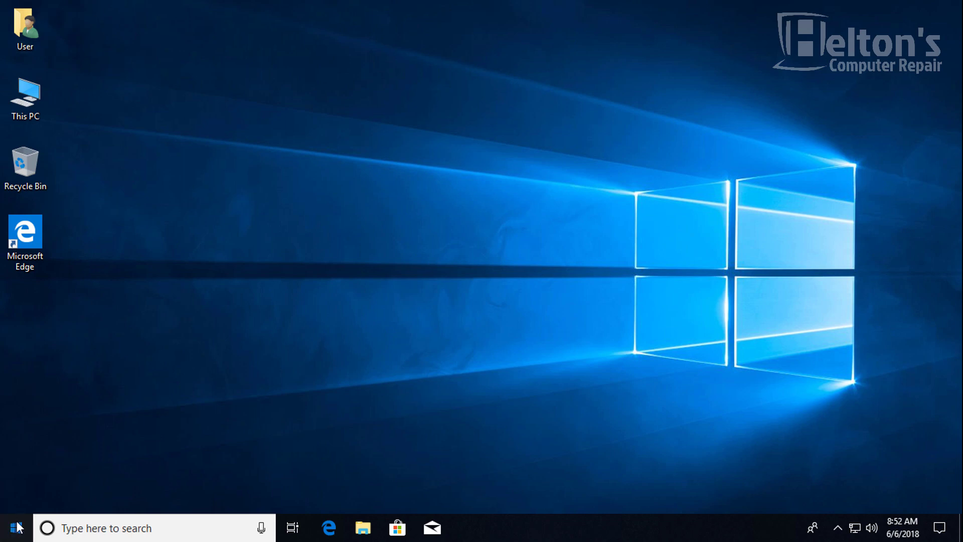
{"action": "left_click", "coordinate": [73, 529]}
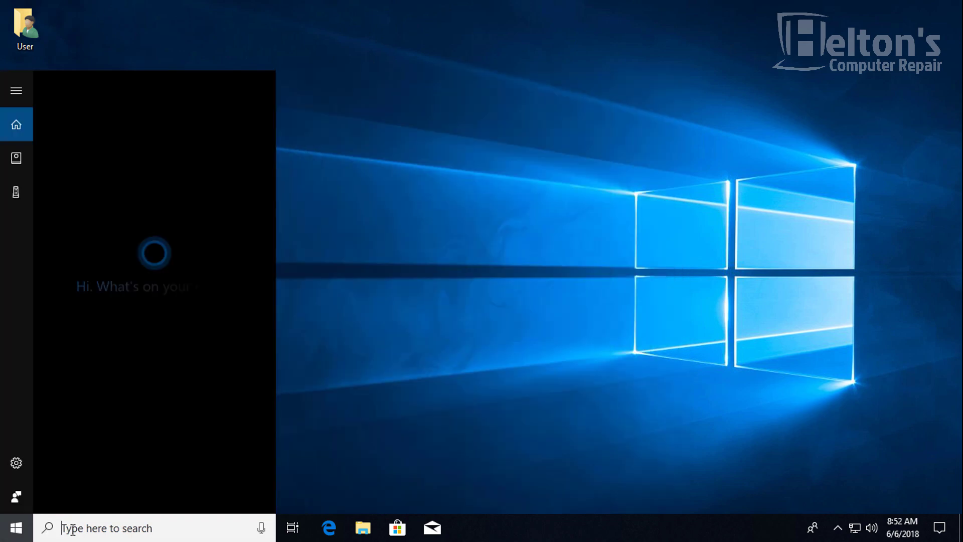
{"action": "type", "text": "nwet"}
{"action": "key", "text": "BackSpace"}
{"action": "key", "text": "BackSpace"}
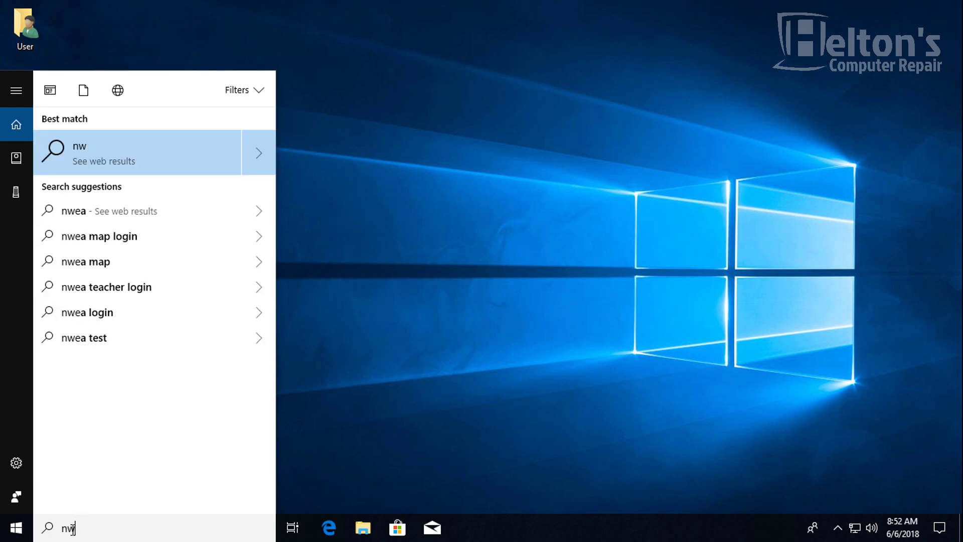
{"action": "type", "text": "etw"}
{"action": "key", "text": "BackSpace"}
{"action": "key", "text": "BackSpace"}
{"action": "key", "text": "BackSpace"}
{"action": "key", "text": "BackSpace"}
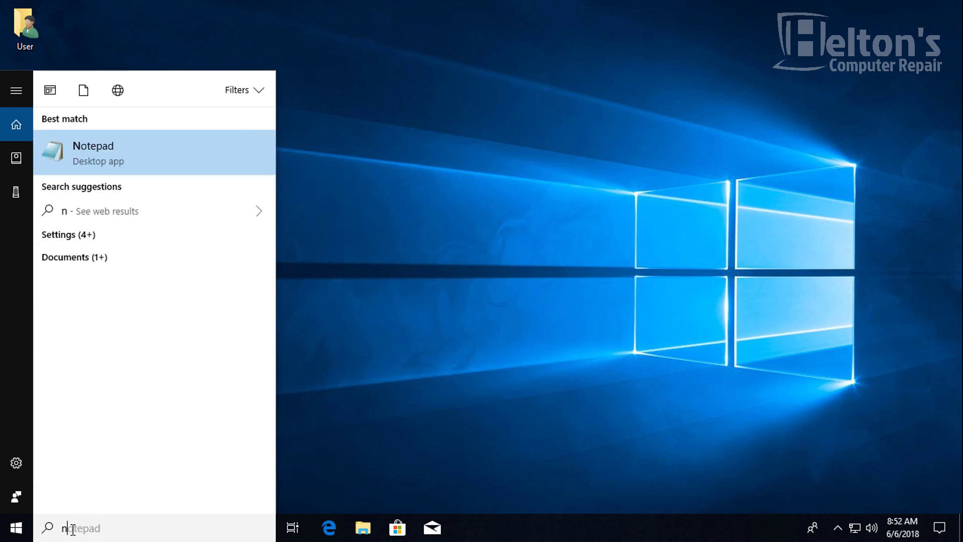
{"action": "type", "text": "etplwiz"}
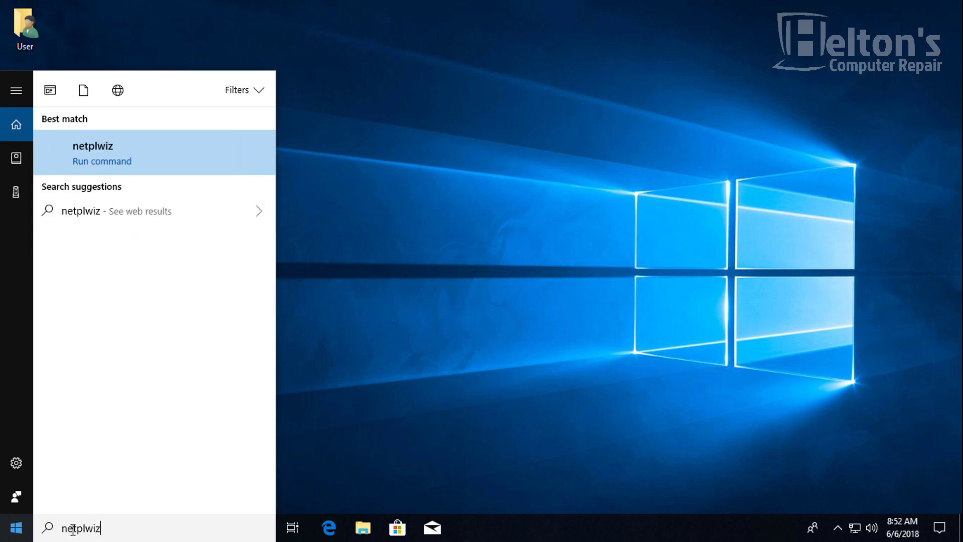
{"action": "key", "text": "Return"}
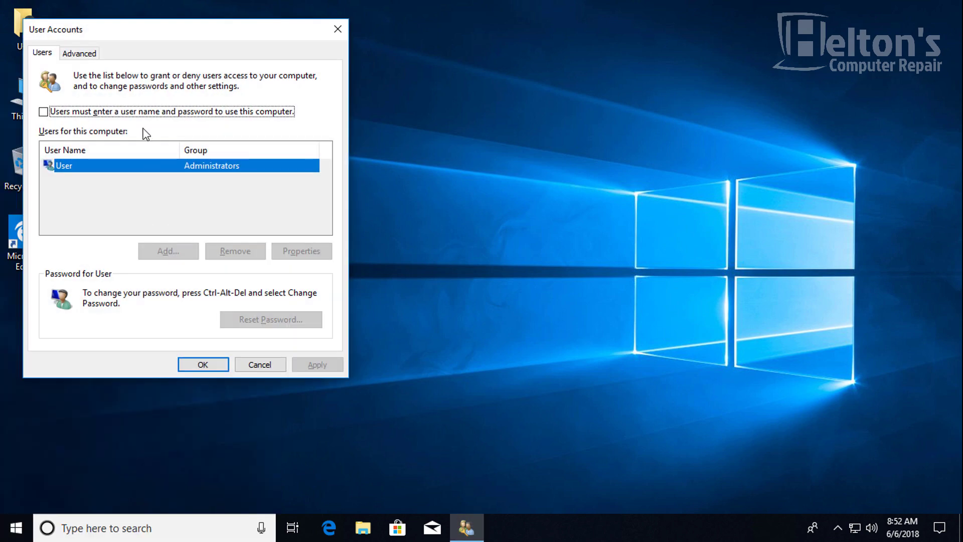
{"action": "left_click", "coordinate": [254, 365]}
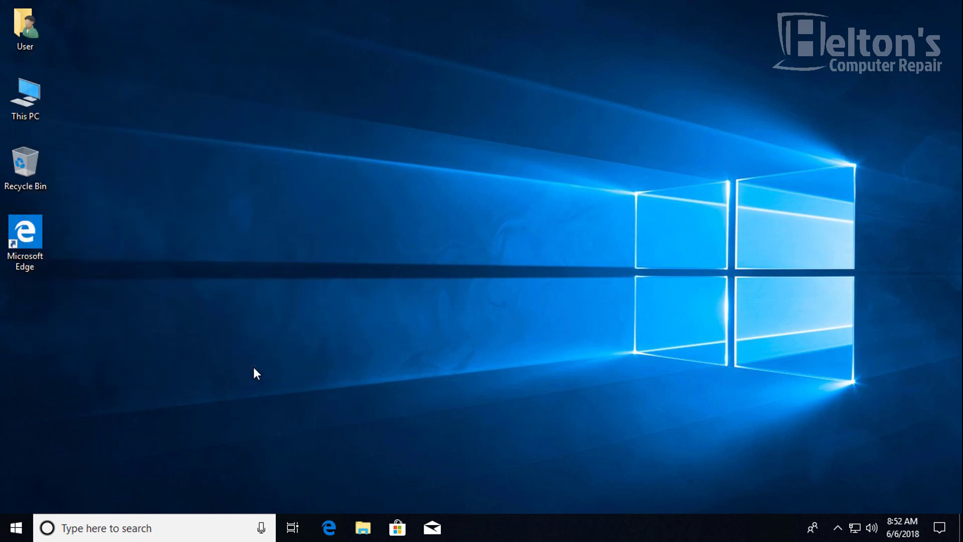
- Launch regedit from search and approve the UAC prompt
{"action": "key", "text": "super"}
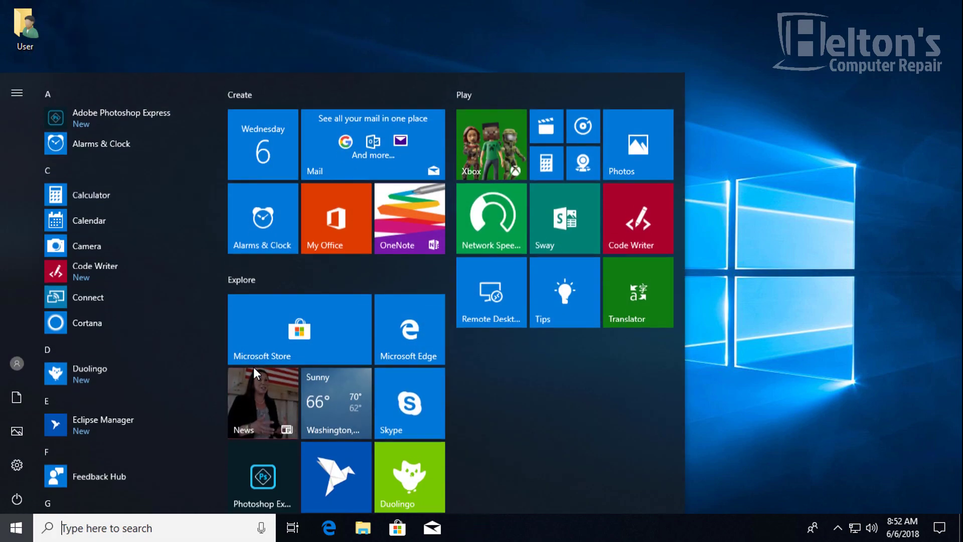
{"action": "type", "text": "regedit"}
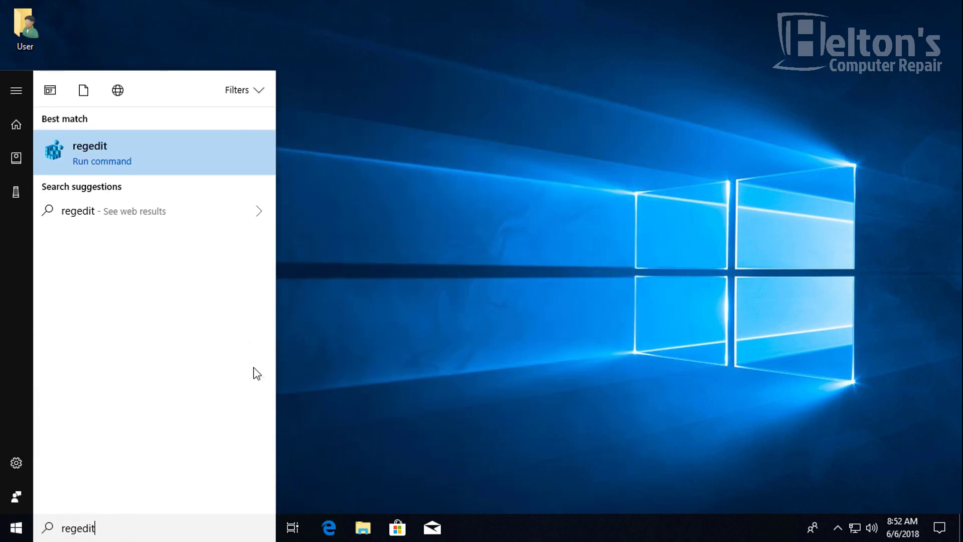
{"action": "key", "text": "Return"}
{"action": "left_click", "coordinate": [435, 360]}
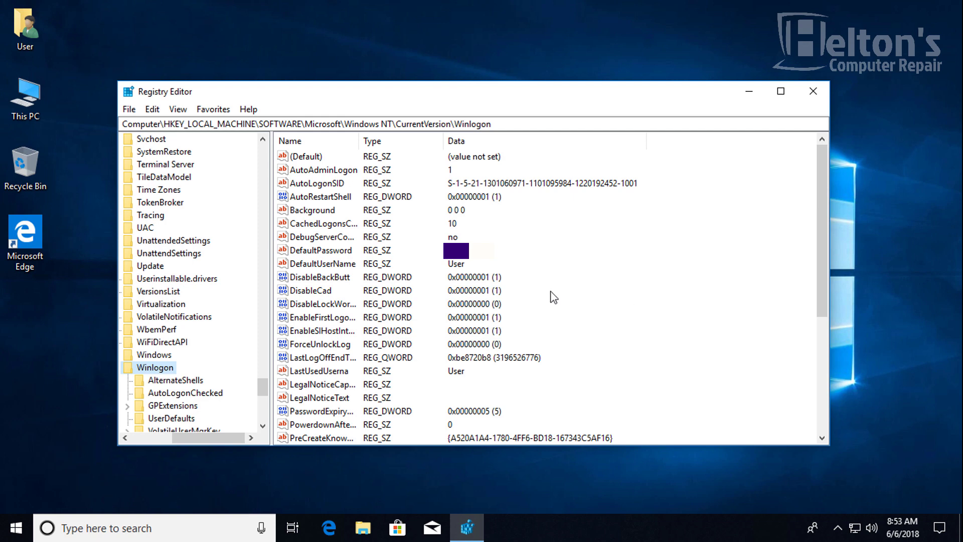
- Delete the DefaultPassword value from Winlogon
{"action": "left_click", "coordinate": [331, 254]}
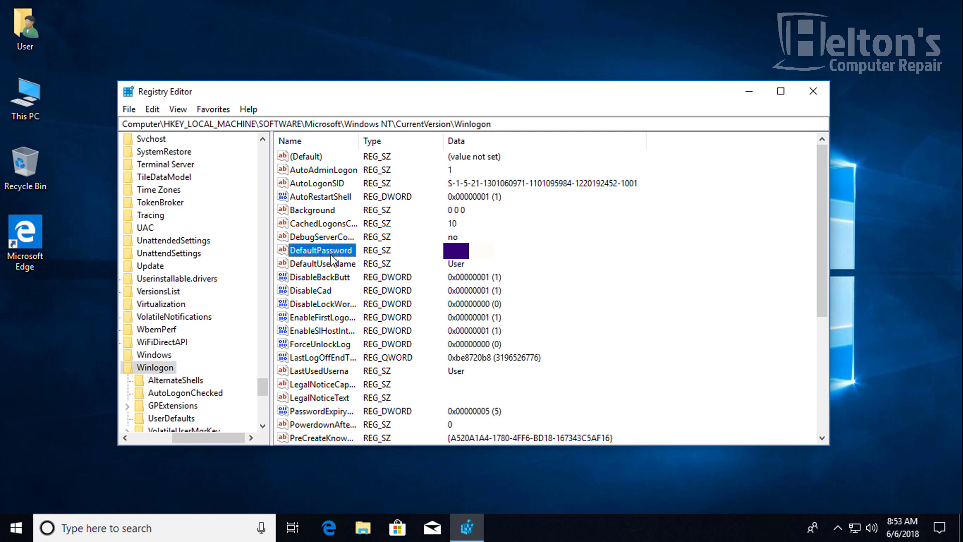
{"action": "key", "text": "Delete"}
{"action": "left_click", "coordinate": [580, 263]}
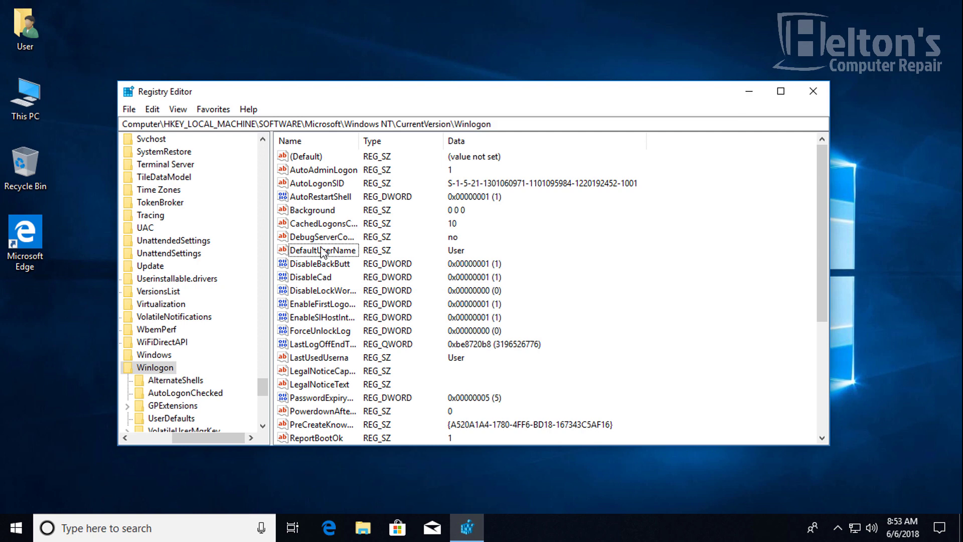
- Set AutoAdminLogon's data to 0
{"action": "double_click", "coordinate": [318, 171]}
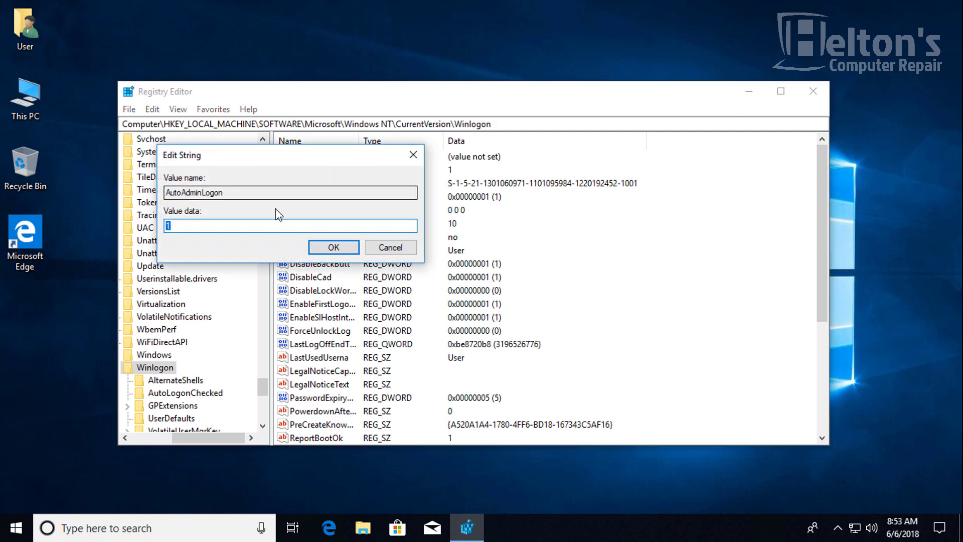
{"action": "type", "text": "0"}
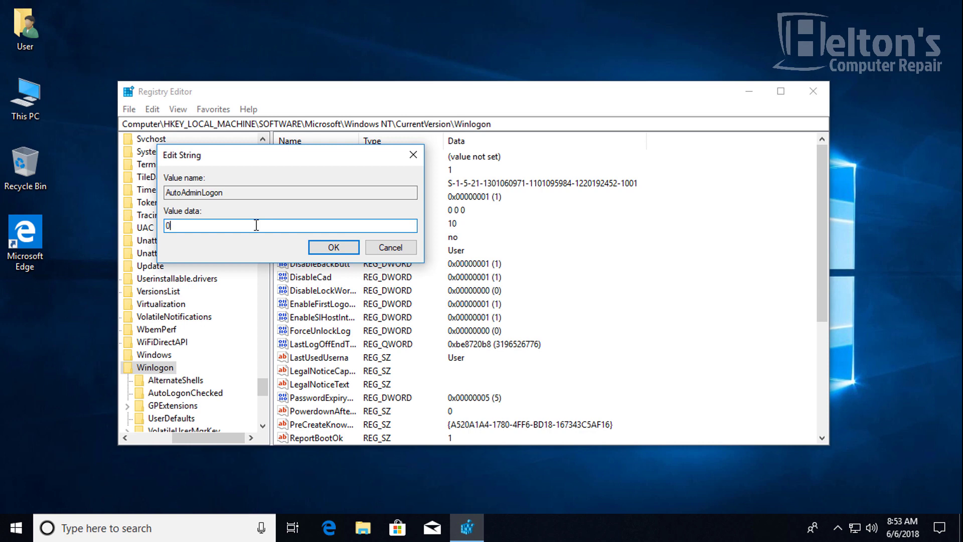
{"action": "key", "text": "Return"}
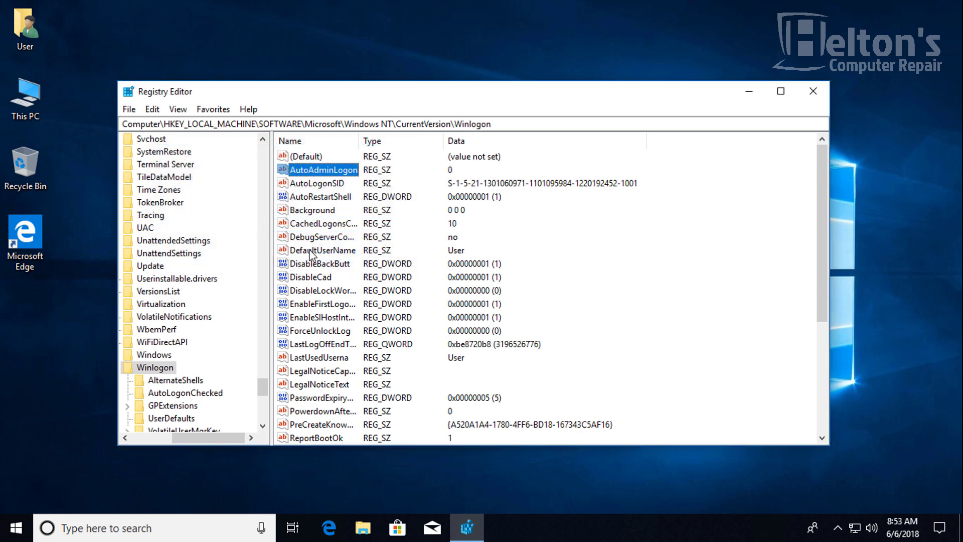
- Delete the DefaultUserName value and close Registry Editor
{"action": "left_click", "coordinate": [310, 251]}
{"action": "key", "text": "Delete"}
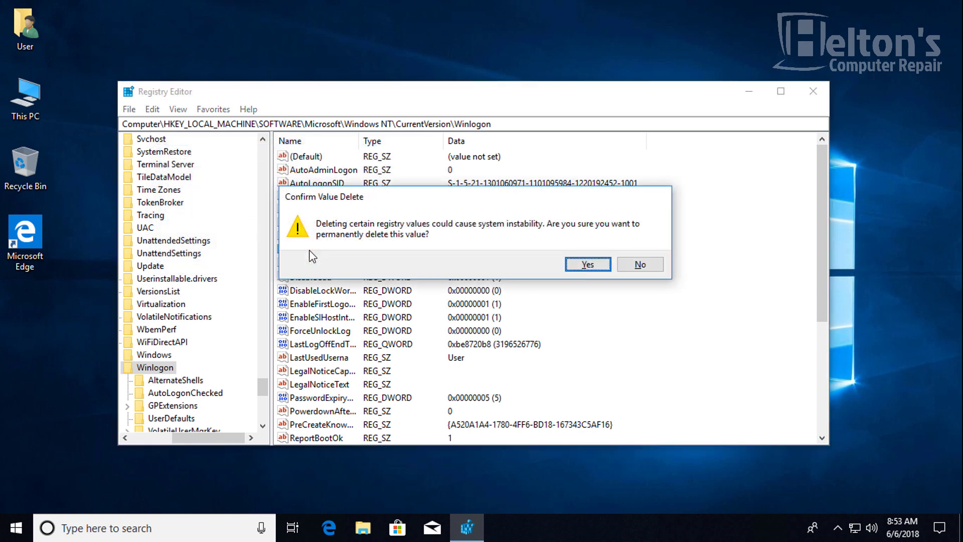
{"action": "key", "text": "Return"}
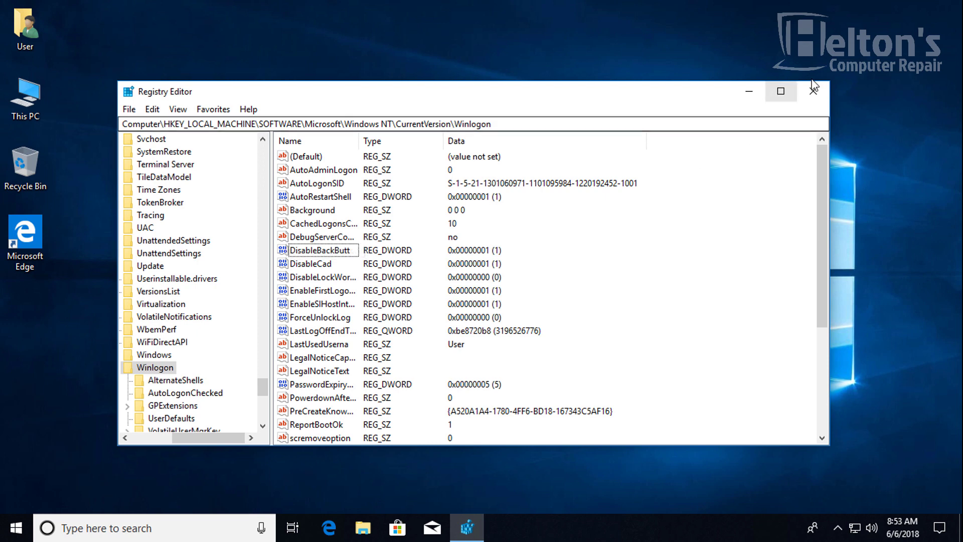
{"action": "left_click", "coordinate": [813, 89]}
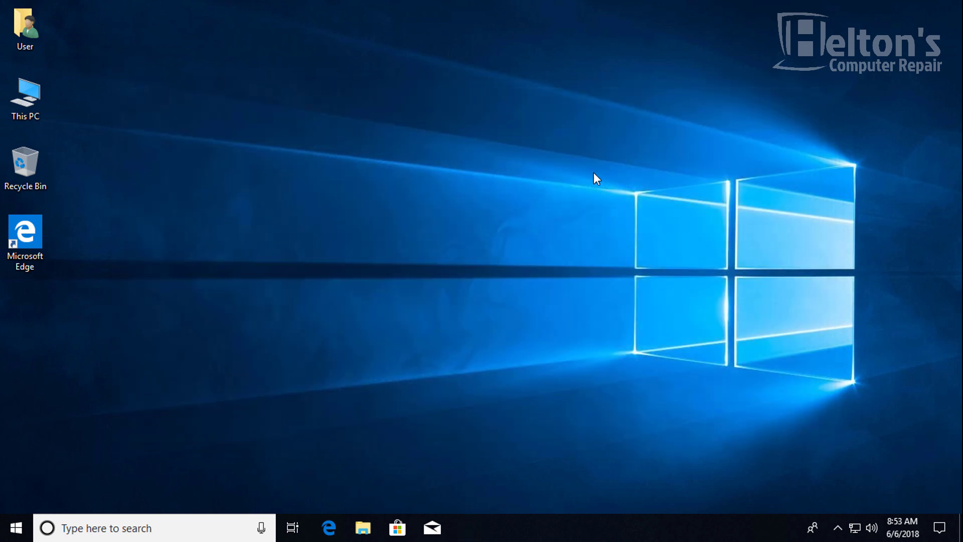
- Launch netplwiz from taskbar search to view User Accounts' password-required setting
{"action": "left_click", "coordinate": [15, 528]}
{"action": "left_click", "coordinate": [25, 489]}
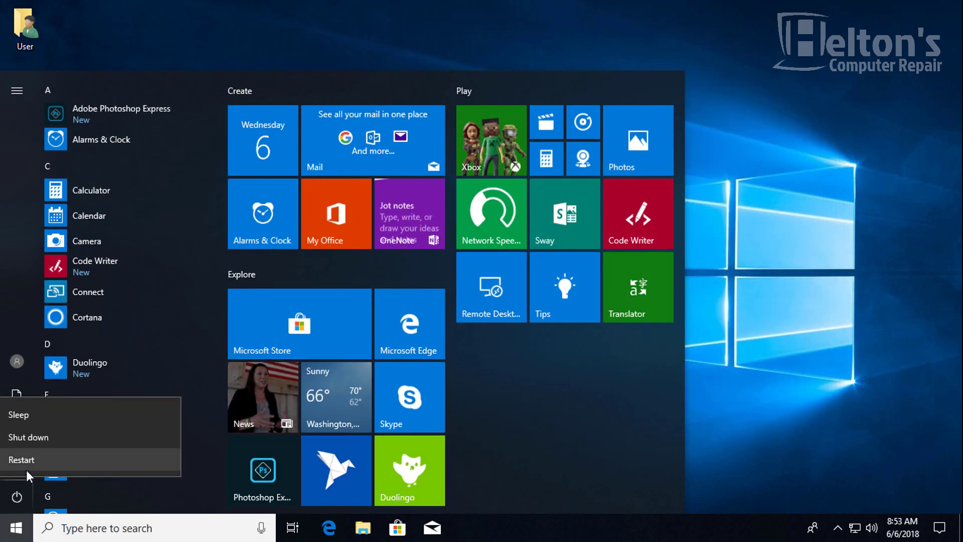
{"action": "left_click", "coordinate": [736, 358]}
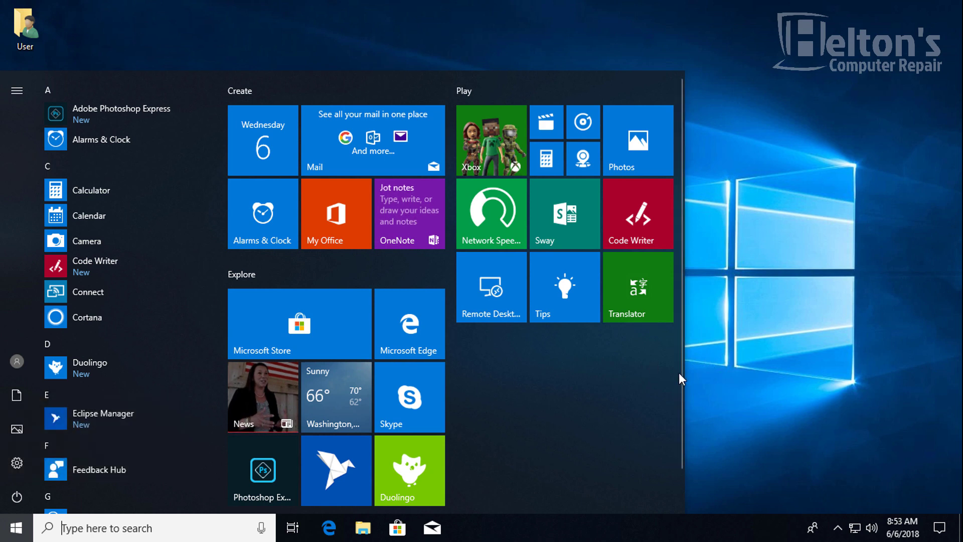
{"action": "left_click", "coordinate": [779, 384]}
{"action": "key", "text": "super+r"}
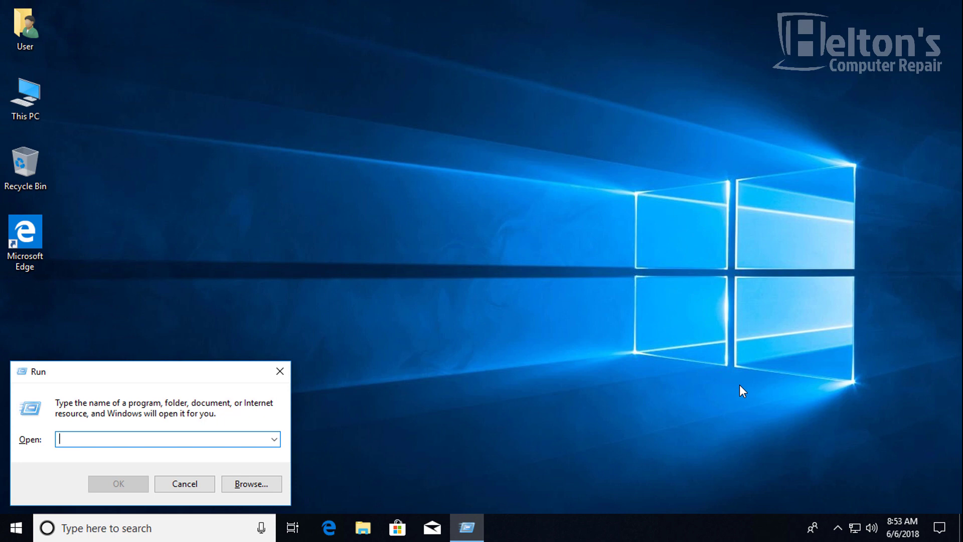
{"action": "key", "text": "Escape"}
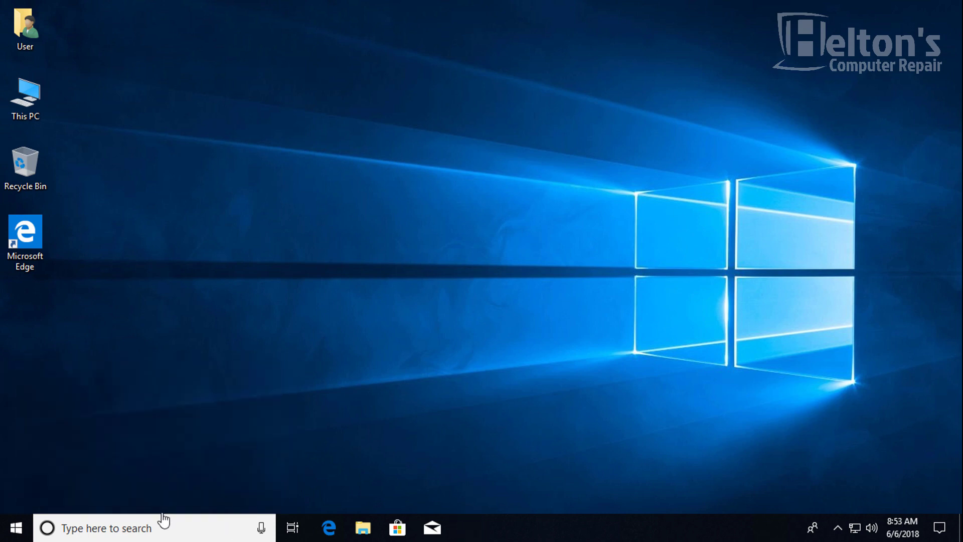
{"action": "left_click", "coordinate": [162, 526]}
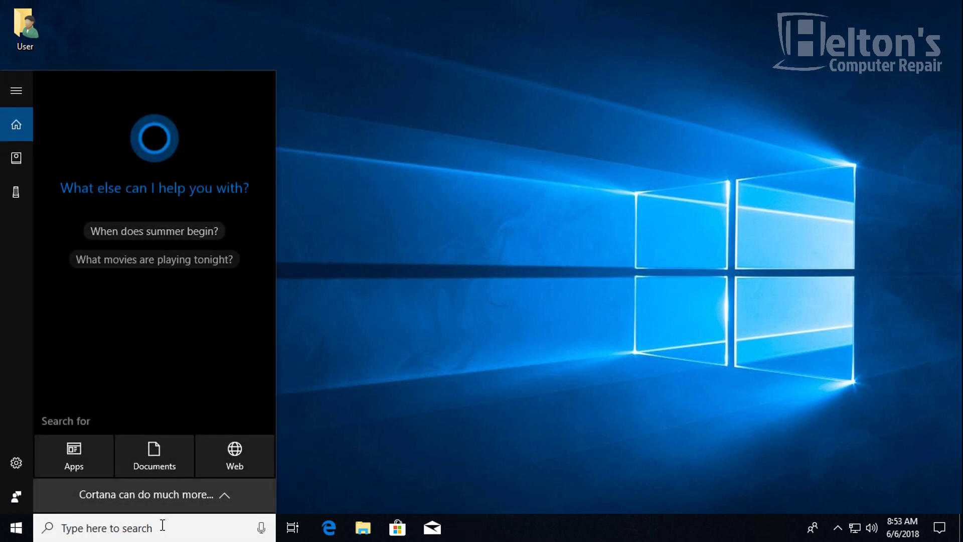
{"action": "type", "text": "netplwiz"}
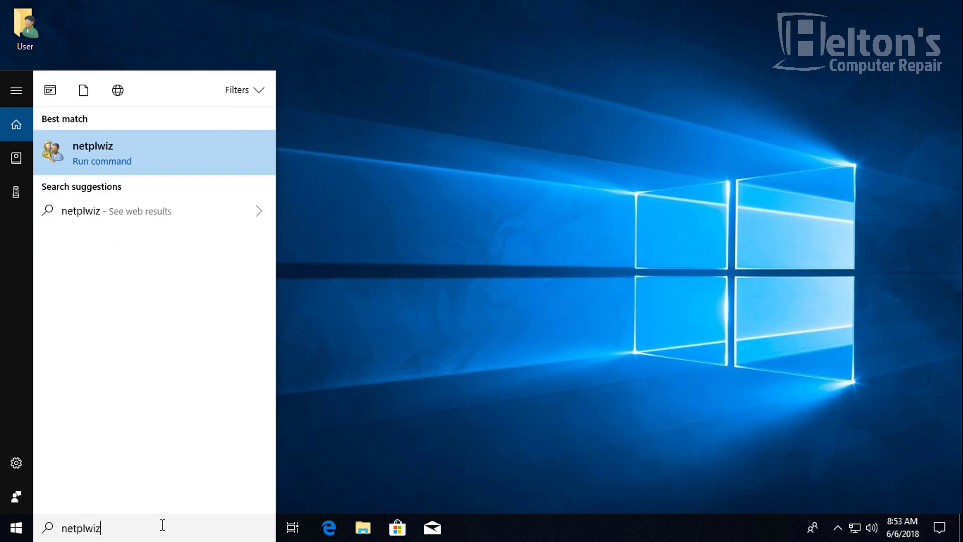
{"action": "key", "text": "Return"}
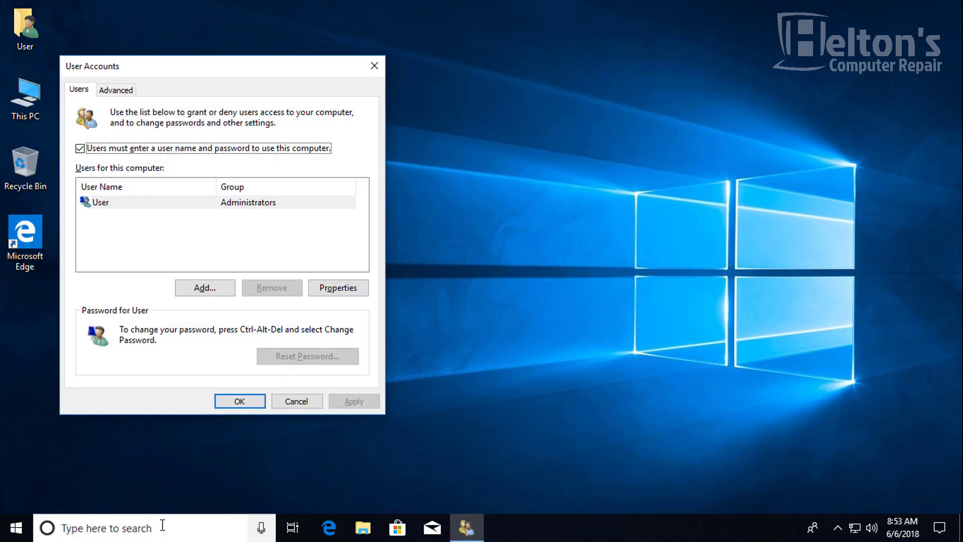
- Accept User Accounts with OK and restart the computer
{"action": "left_click", "coordinate": [248, 404]}
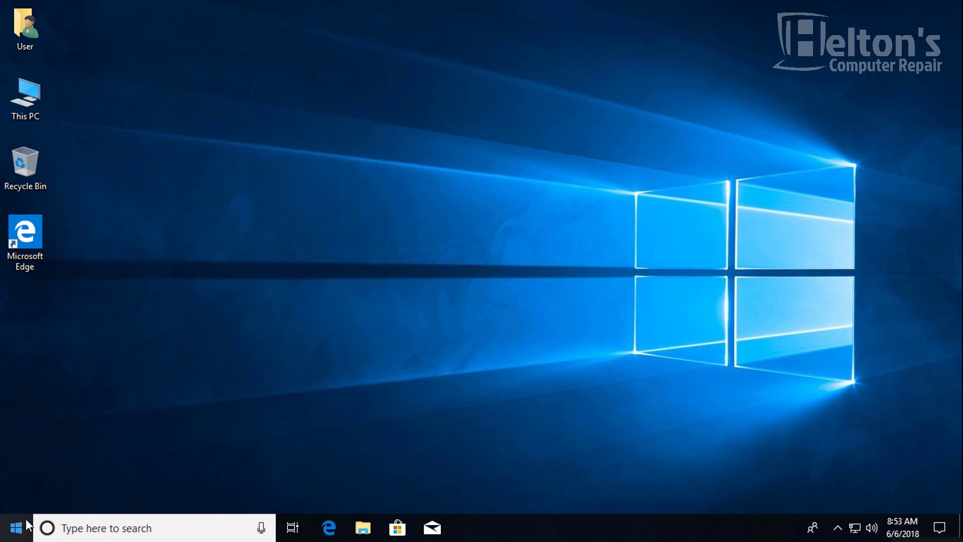
{"action": "left_click", "coordinate": [26, 522]}
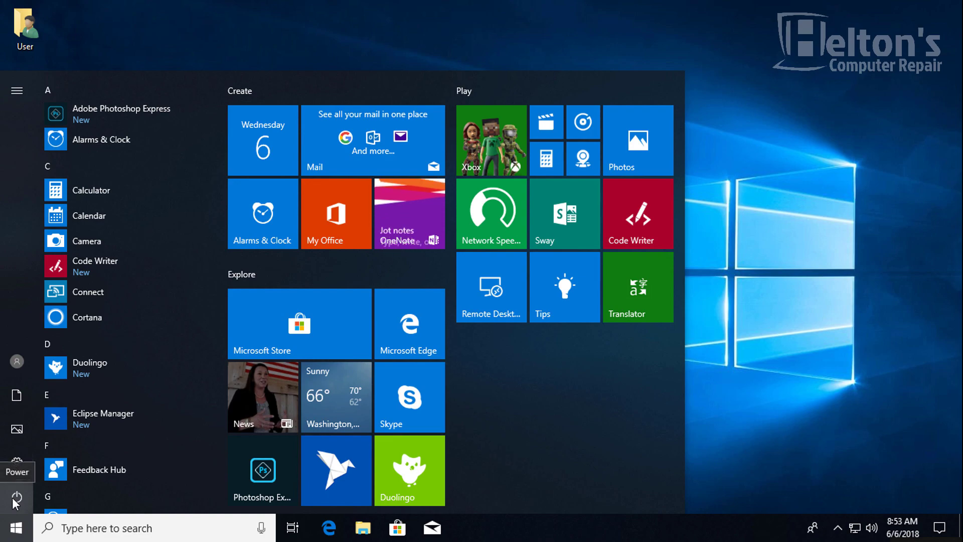
{"action": "left_click", "coordinate": [17, 499]}
{"action": "left_click", "coordinate": [14, 459]}
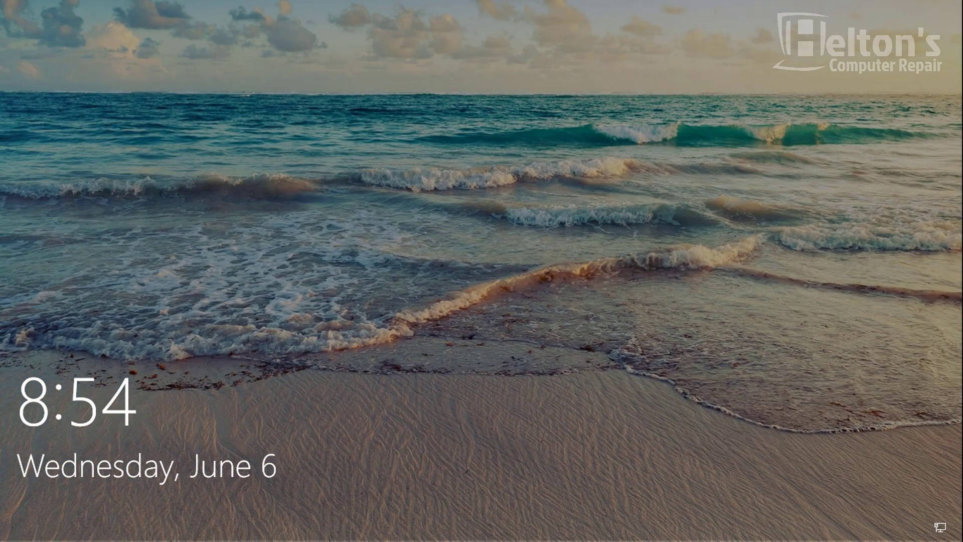
- Dismiss the lock screen and sign in to User with the account password
{"action": "key", "text": "Return"}
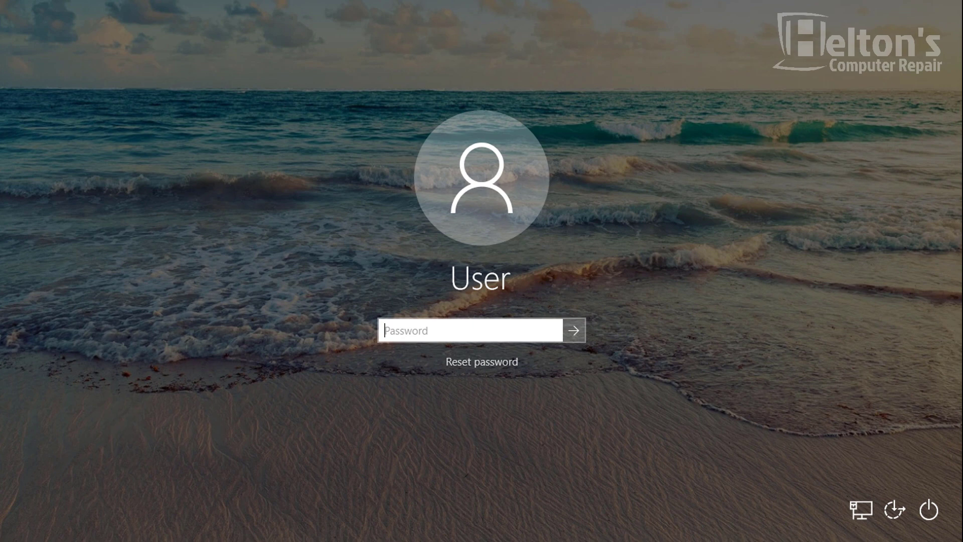
{"action": "type", "text": "***********"}
{"action": "key", "text": "Return"}
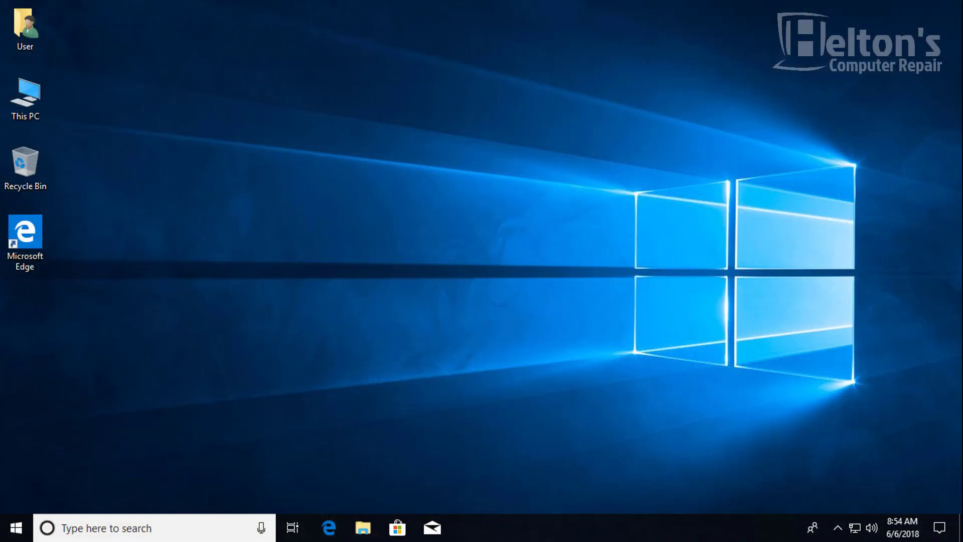